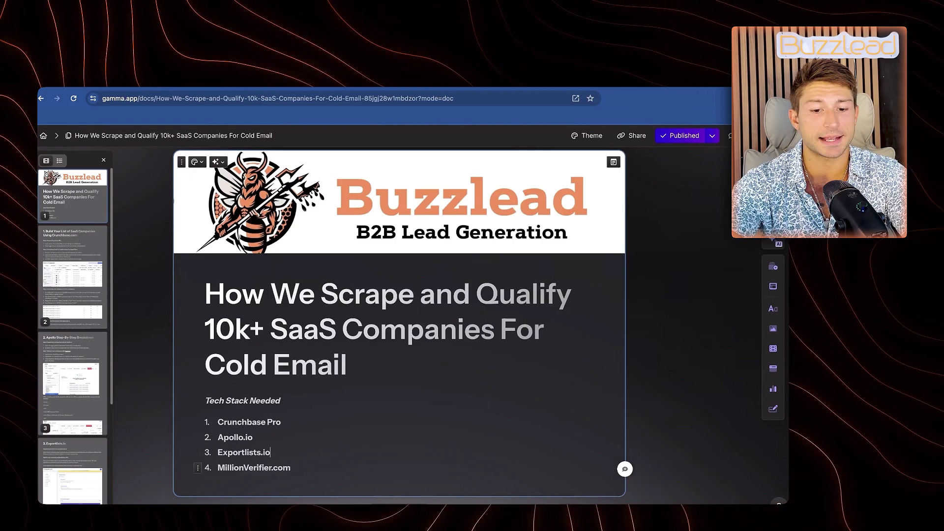
Step: Read through the guide's tech stack list and its sections on Crunchbase, Apollo, Exportlists.io and MillionVerifier
left_click_drag(291, 467, 224, 468)
left_click(291, 468)
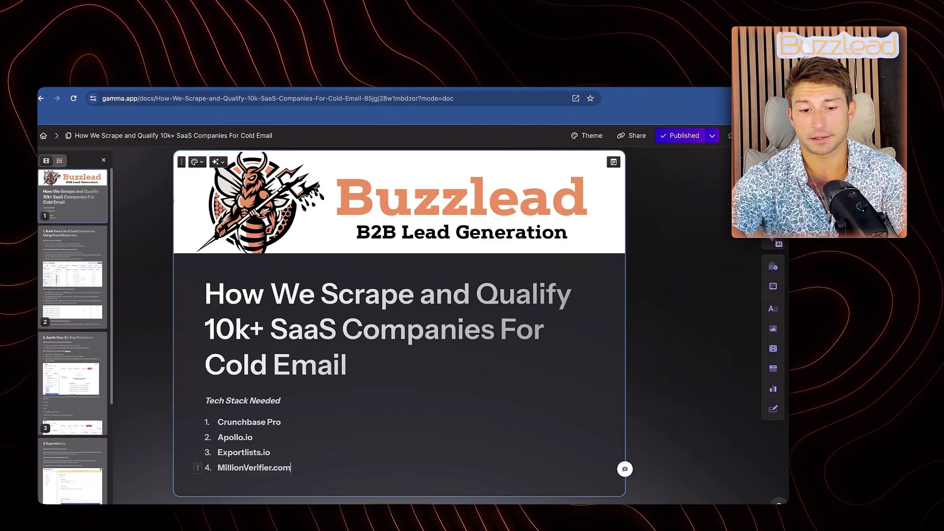
left_click_drag(291, 467, 230, 467)
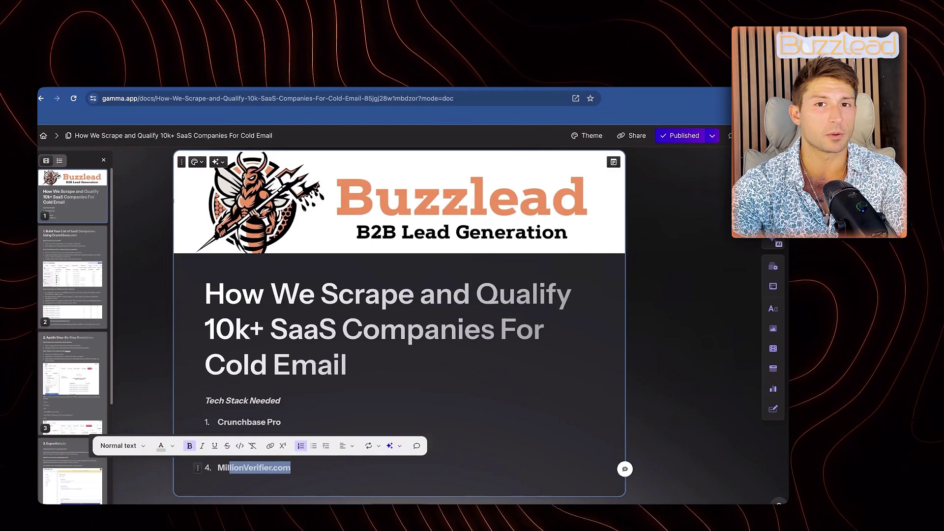
left_click(315, 468)
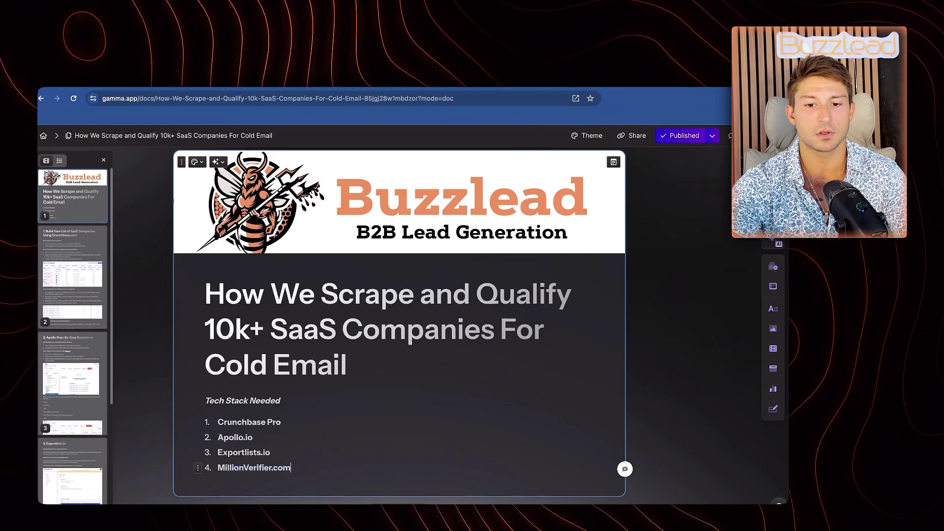
scroll(399, 322, "down", 1)
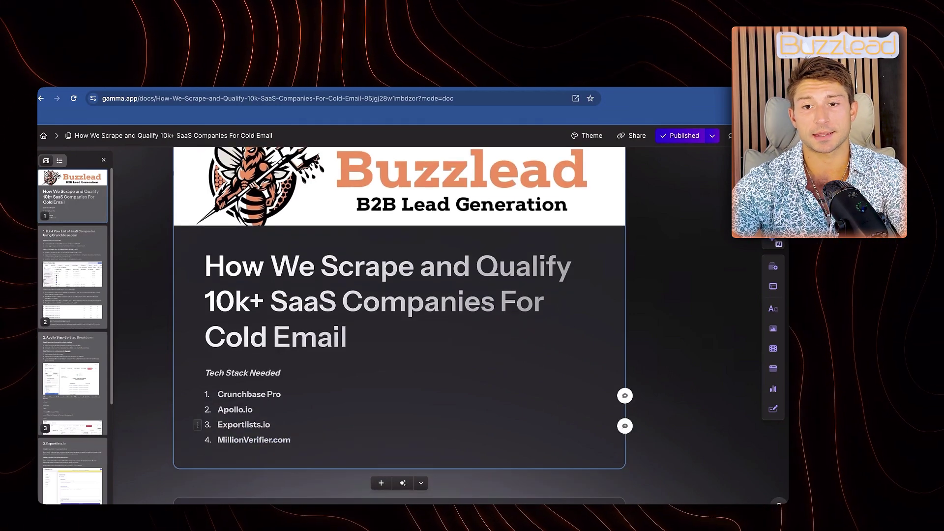
scroll(399, 418, "down", 7)
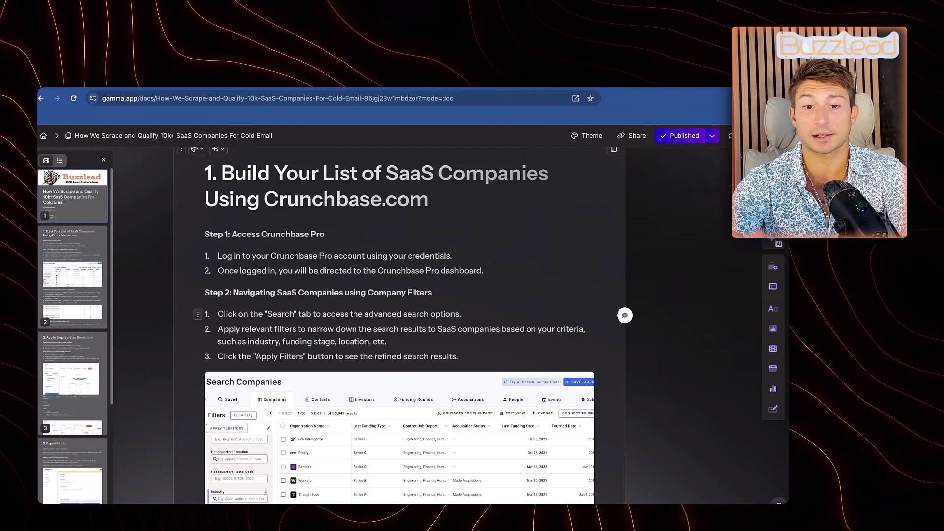
scroll(405, 308, "down", 1)
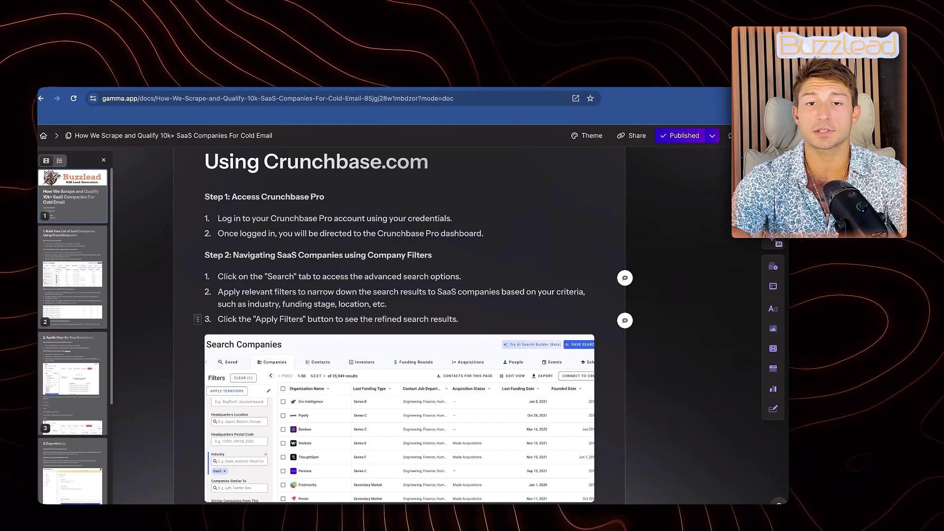
scroll(399, 320, "up", 1)
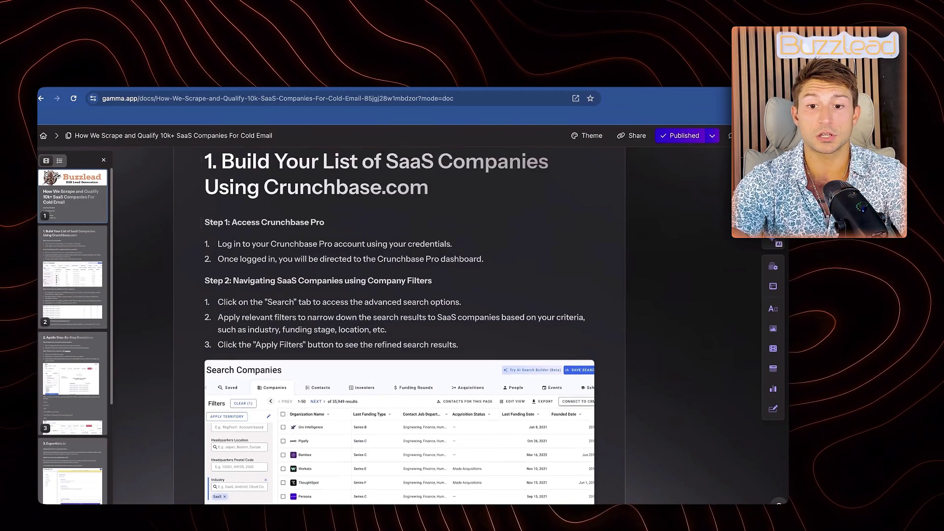
scroll(400, 320, "down", 1)
scroll(400, 325, "down", 15)
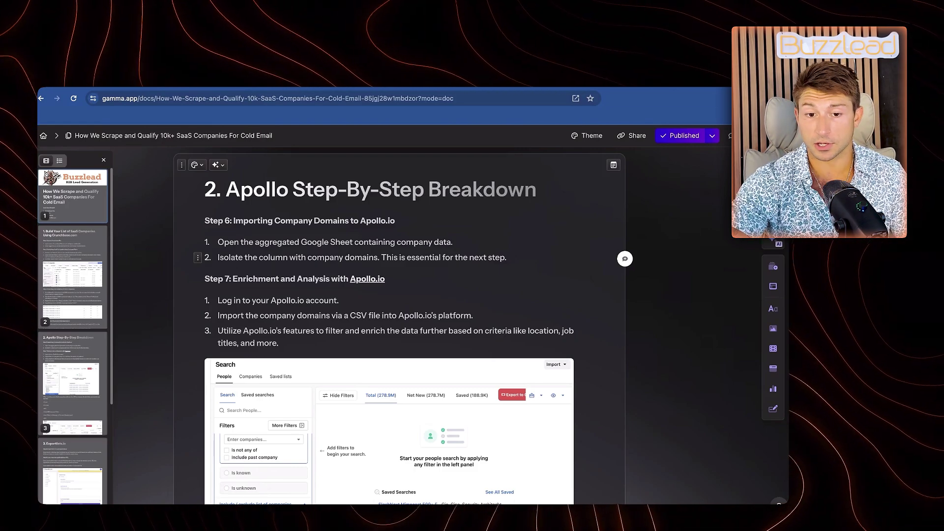
scroll(398, 276, "down", 10)
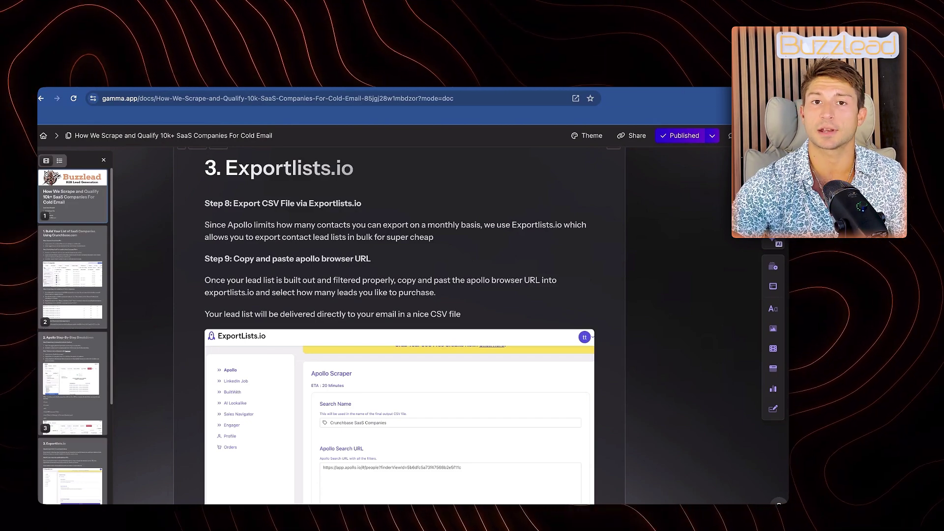
scroll(399, 324, "down", 15)
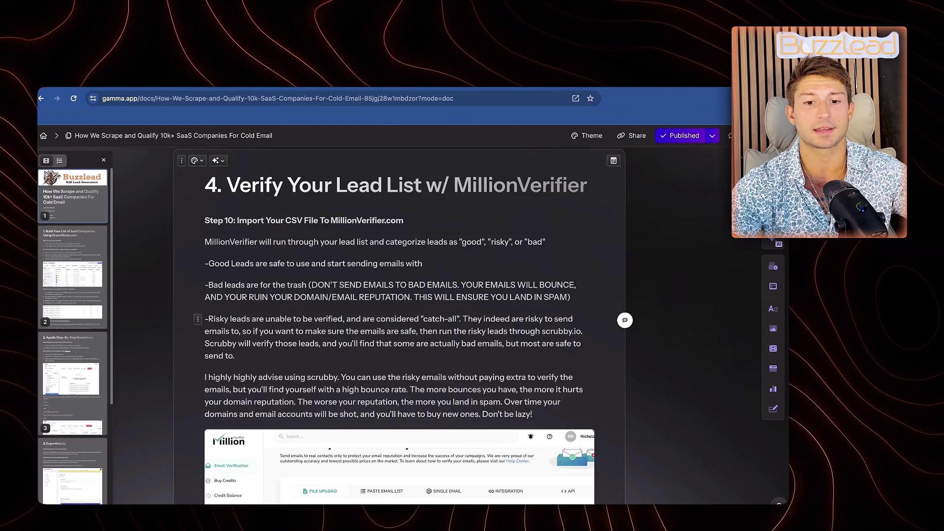
scroll(399, 322, "up", 20)
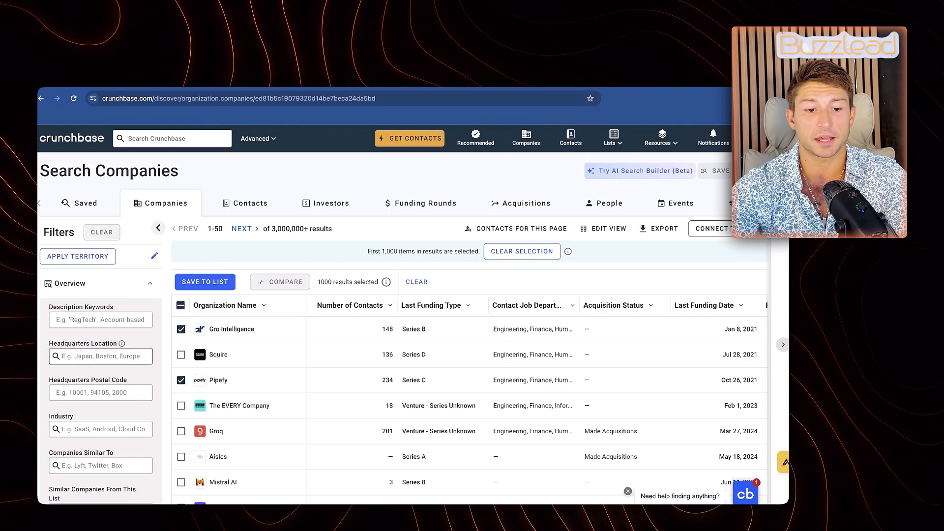
Step: Examine the company search filters available in Crunchbase, from Overview and Financials through to Partner Filters
scroll(101, 384, "down", 3)
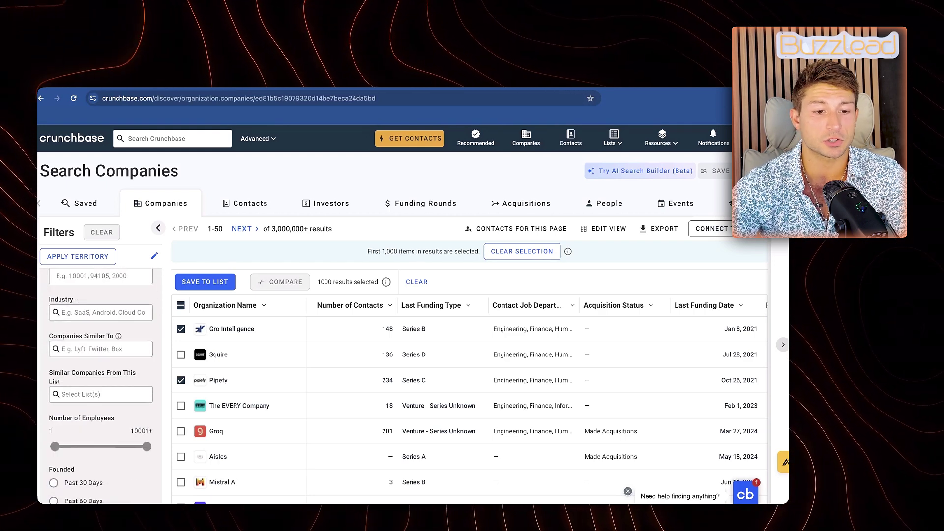
scroll(101, 384, "down", 2)
scroll(101, 384, "down", 4)
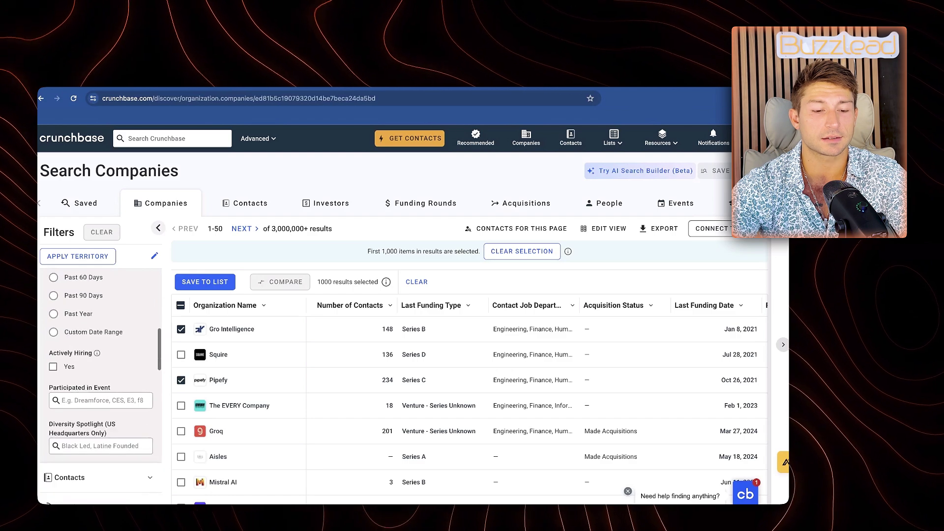
scroll(100, 384, "down", 2)
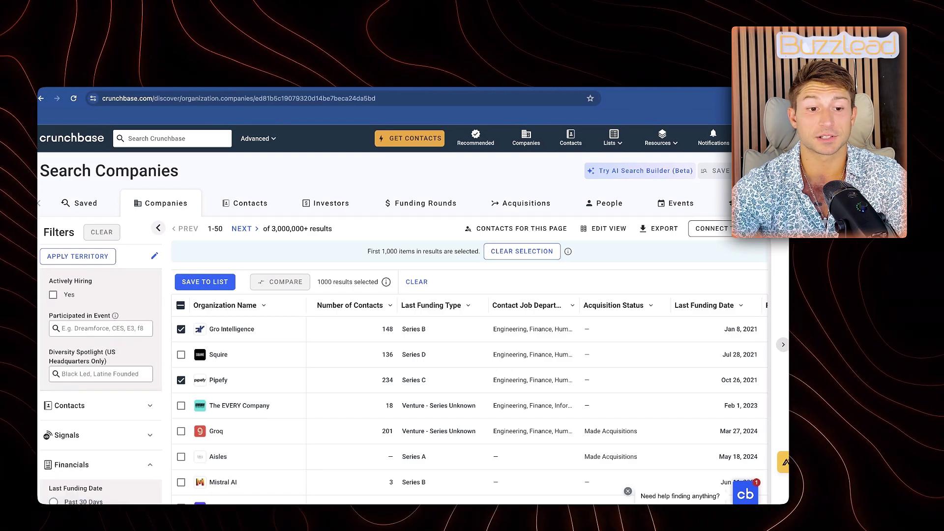
scroll(101, 389, "down", 1)
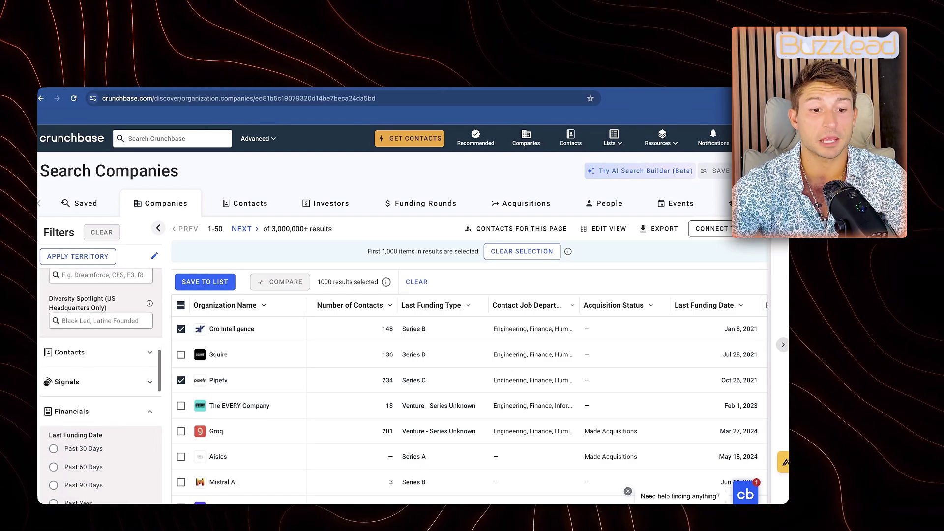
scroll(100, 387, "up", 1)
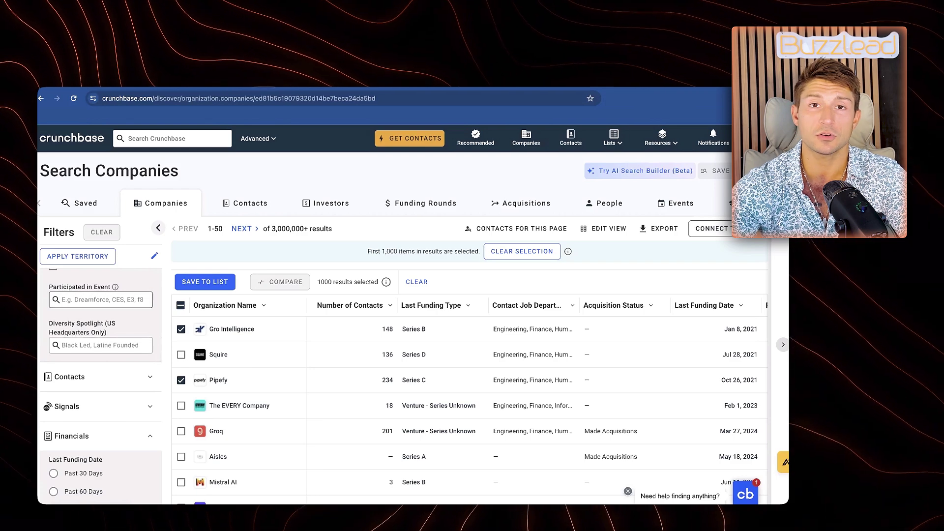
scroll(101, 388, "down", 3)
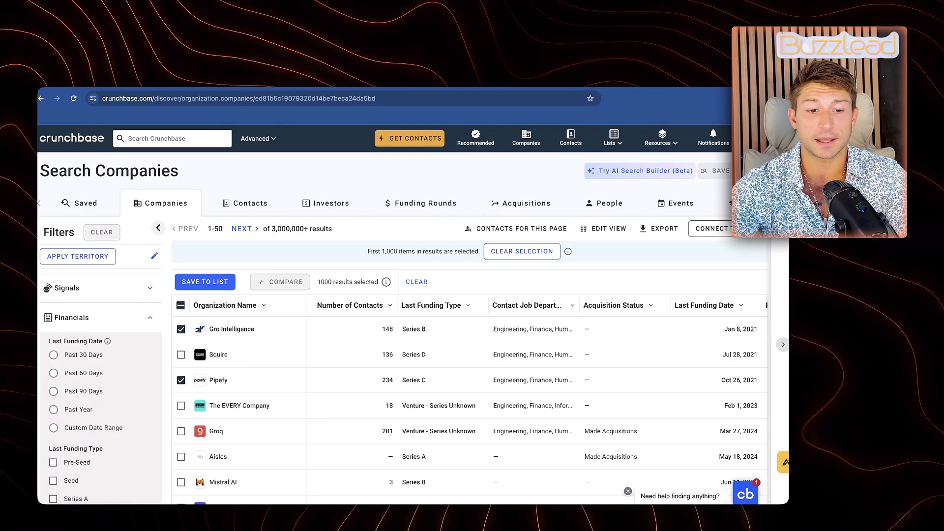
scroll(101, 388, "down", 1)
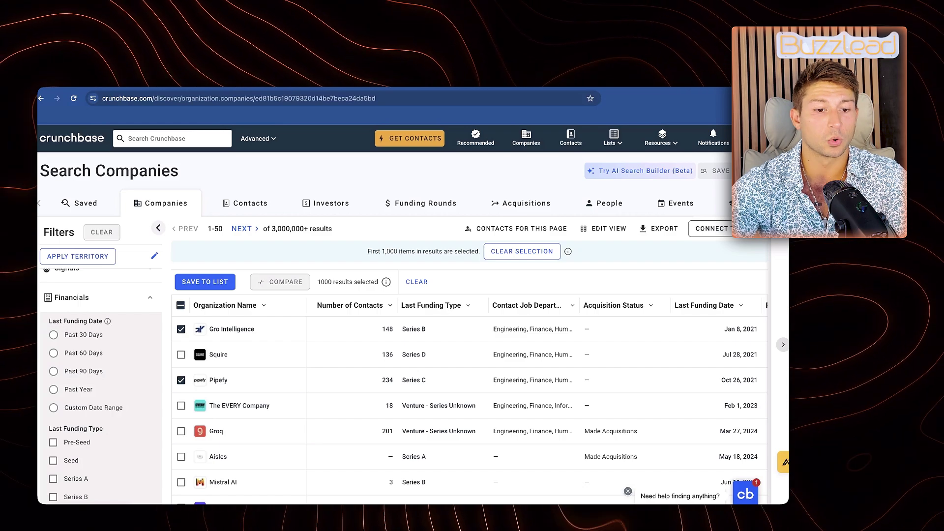
scroll(101, 389, "down", 4)
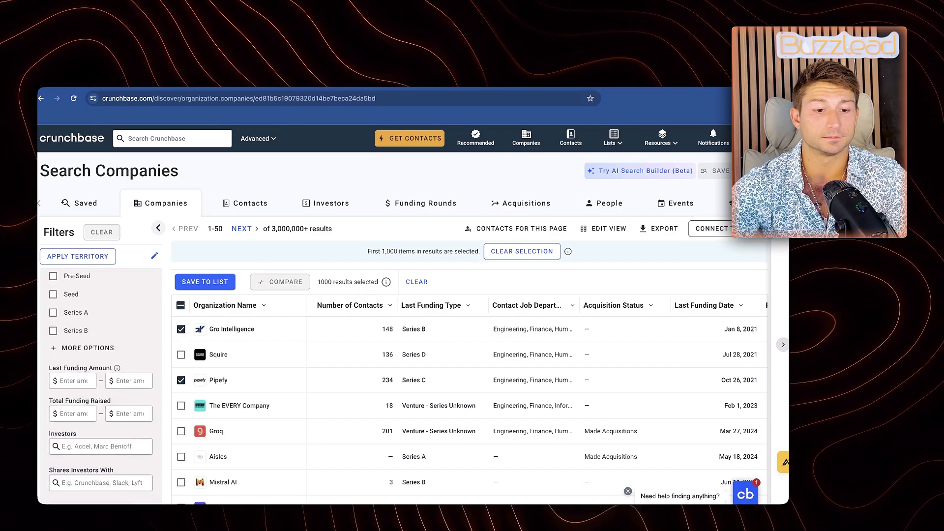
scroll(101, 388, "down", 2)
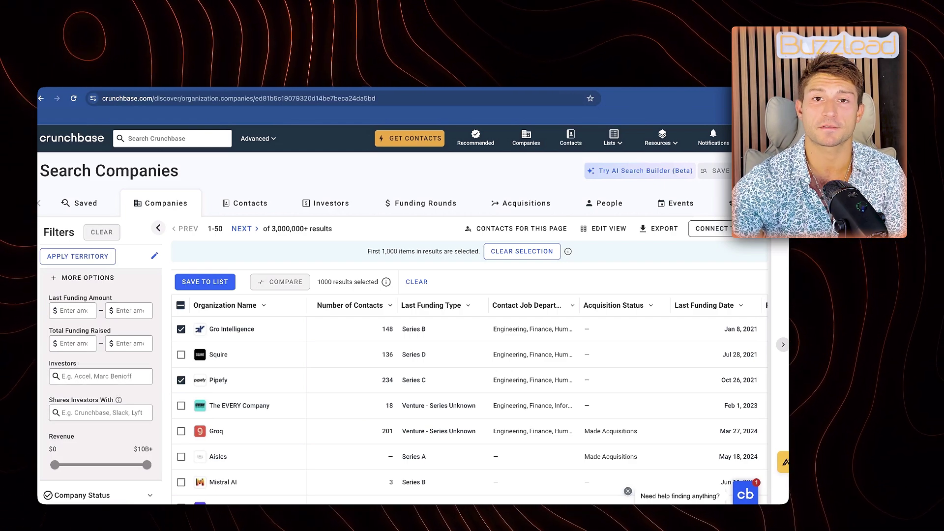
scroll(100, 389, "down", 5)
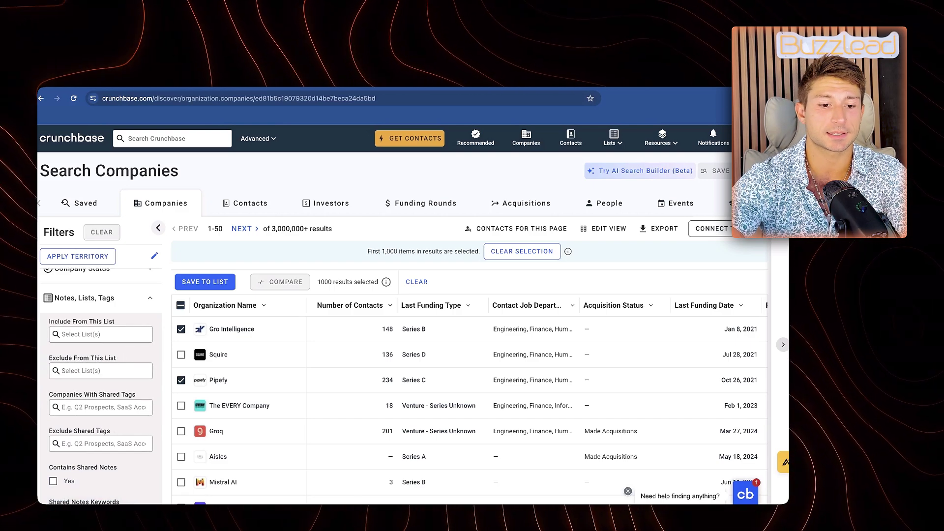
scroll(101, 389, "down", 4)
scroll(101, 394, "down", 1)
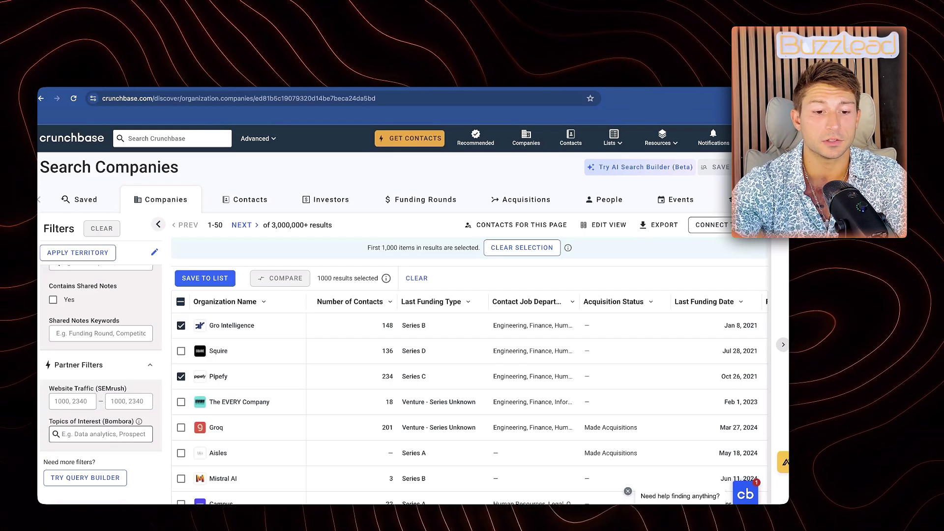
Step: Filter the company search by the SaaS industry under Software
scroll(101, 374, "up", 10)
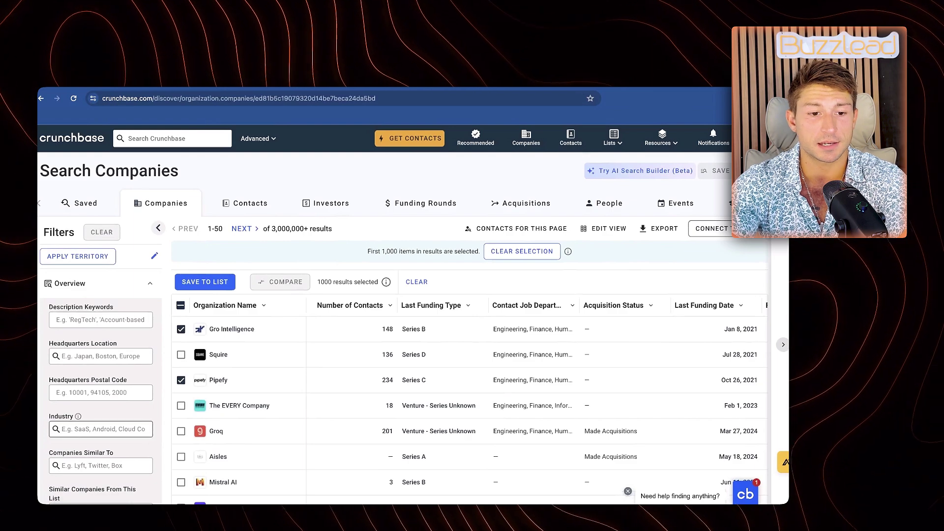
scroll(100, 418, "down", 1)
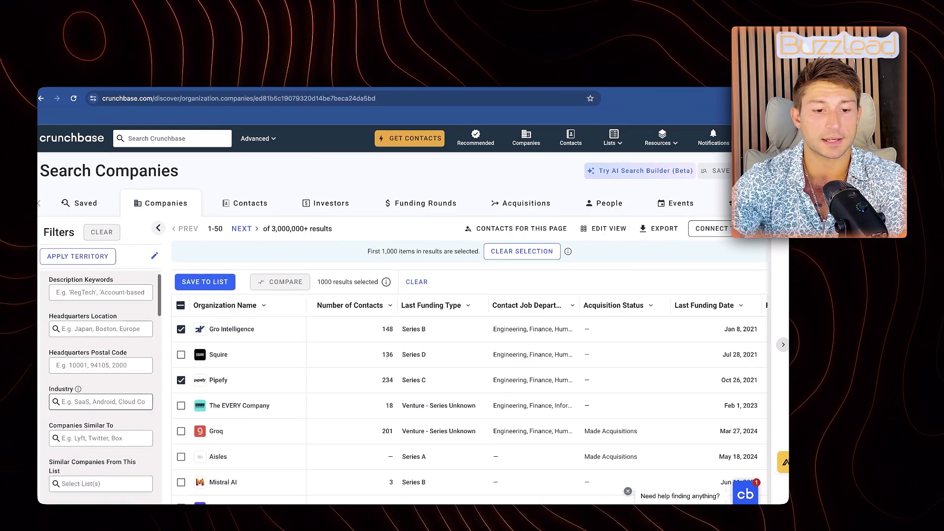
left_click(101, 402)
type("SaaS")
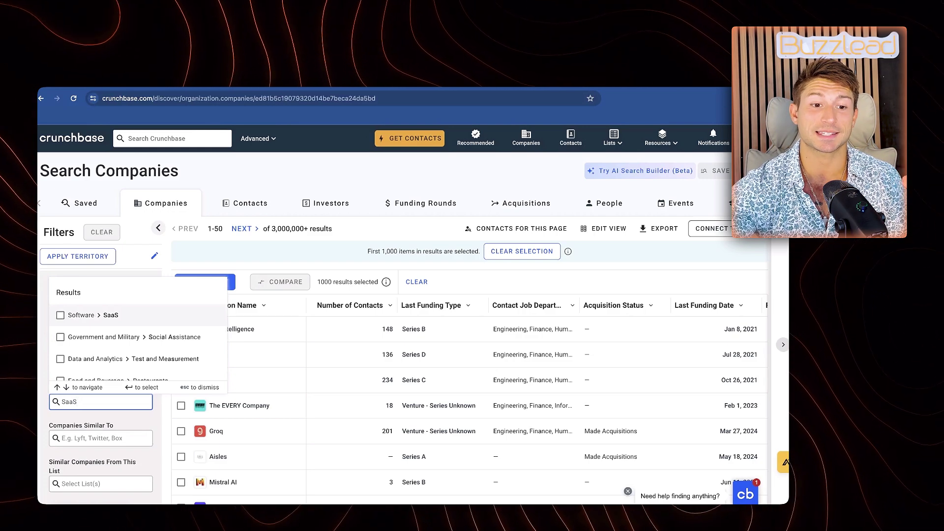
key("Return")
key("Escape")
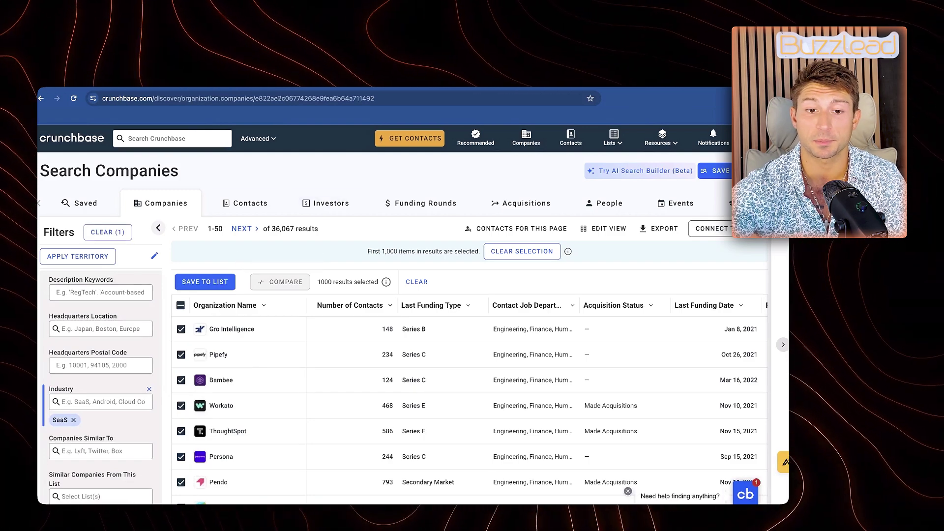
Step: Restrict the companies' headquarters location to United States
left_click(101, 329)
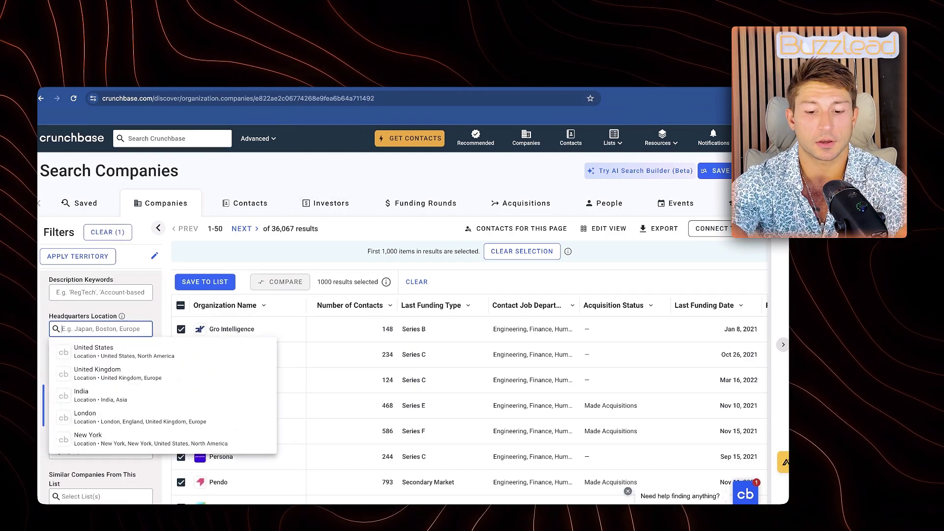
type("uni")
key("Down")
key("Down")
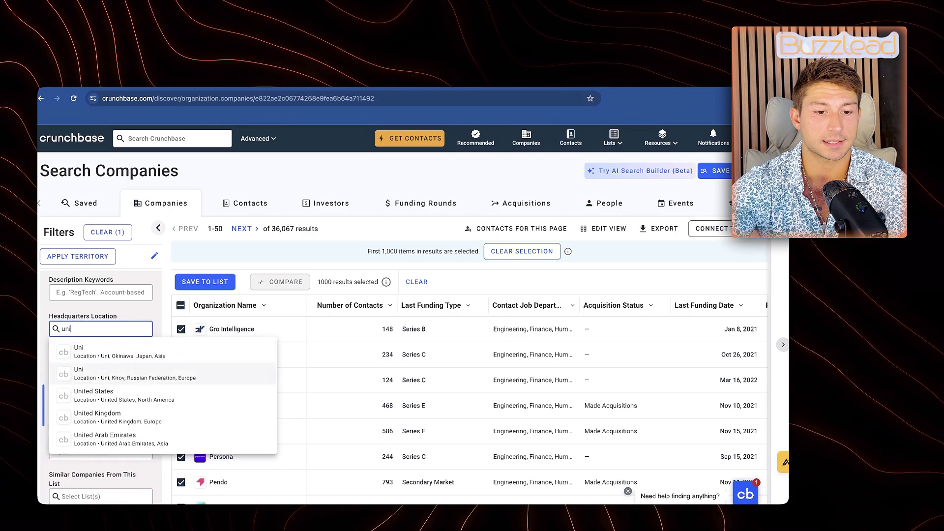
key("Return")
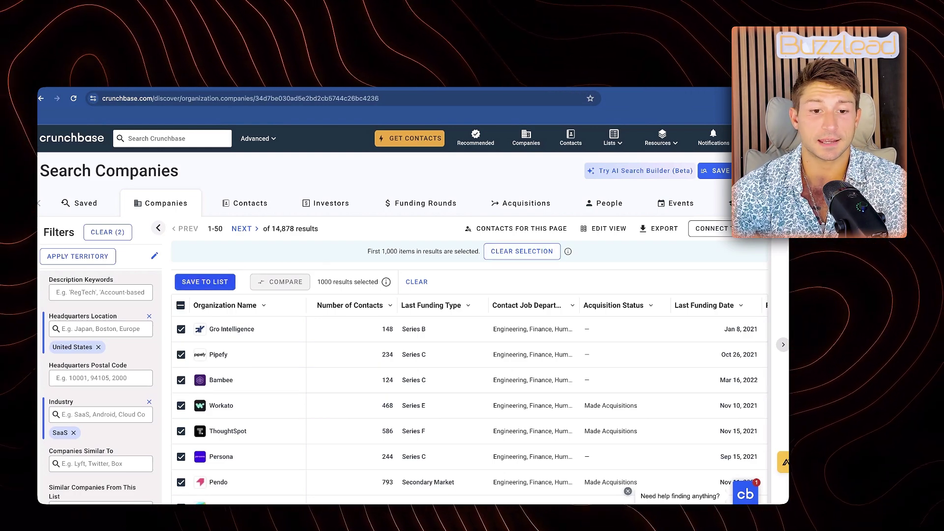
Step: Start a new list from the first 1,000 selected companies, saving the entries as a list rather than as a search
left_click(205, 282)
scroll(238, 381, "down", 5)
left_click(204, 464)
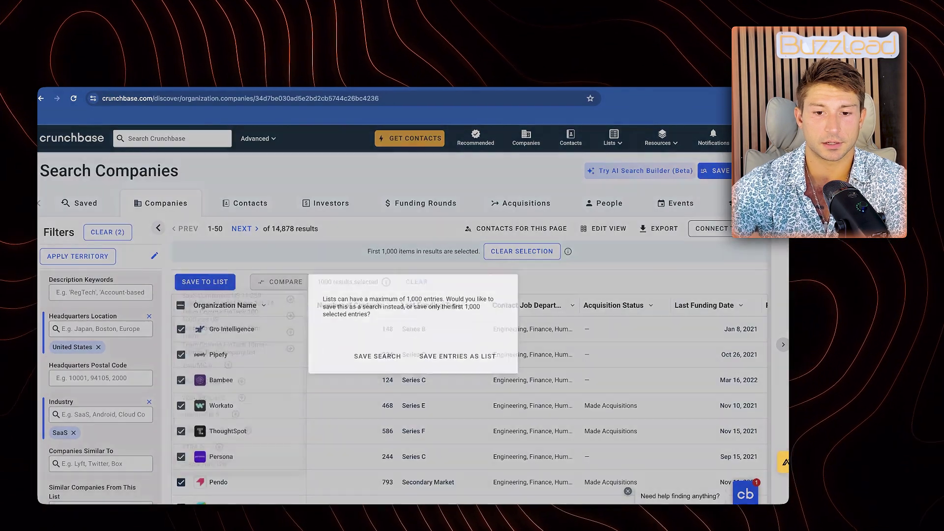
left_click(458, 357)
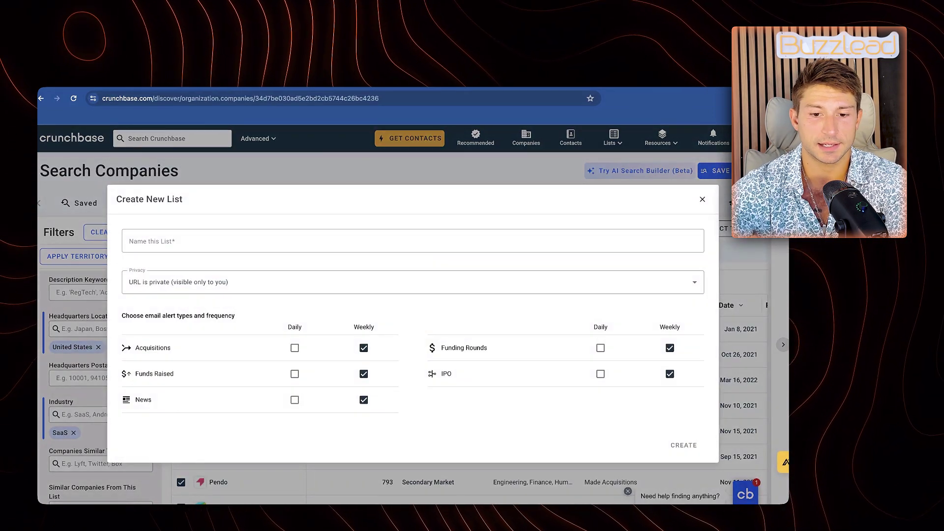
Step: Turn off the new list's weekly email alerts for acquisitions, funds raised, news, funding rounds and IPO
left_click(364, 347)
left_click(363, 374)
left_click(364, 399)
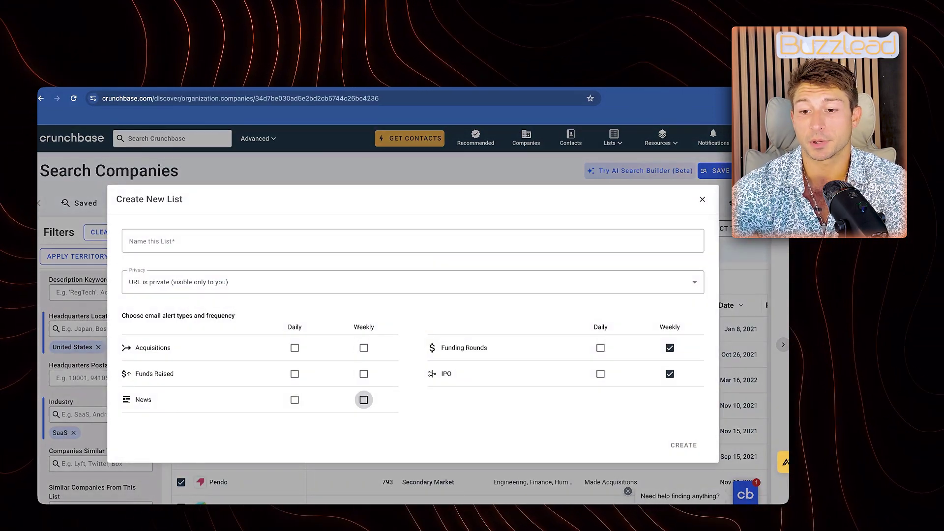
left_click(669, 348)
left_click(670, 374)
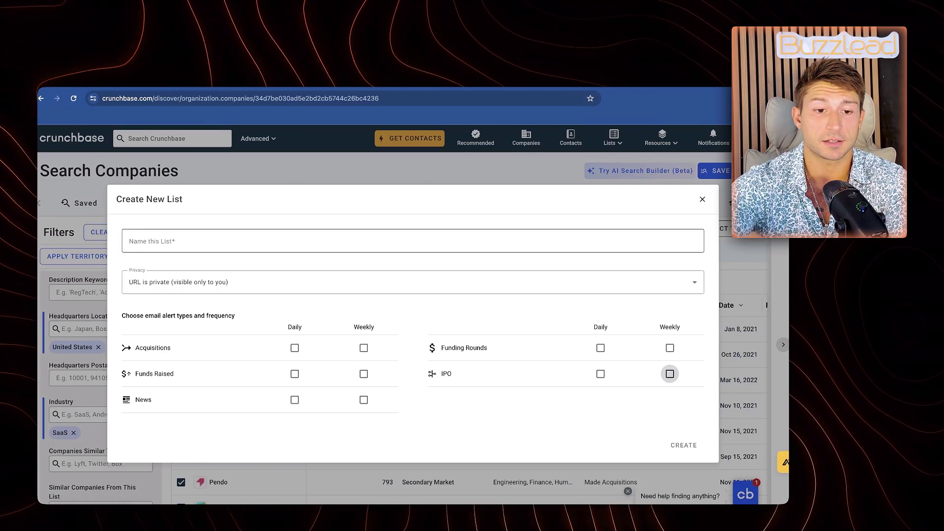
Step: Name the list "SaaS L 1" and create it with its URL kept private
left_click(413, 241)
type("SaaS L 1")
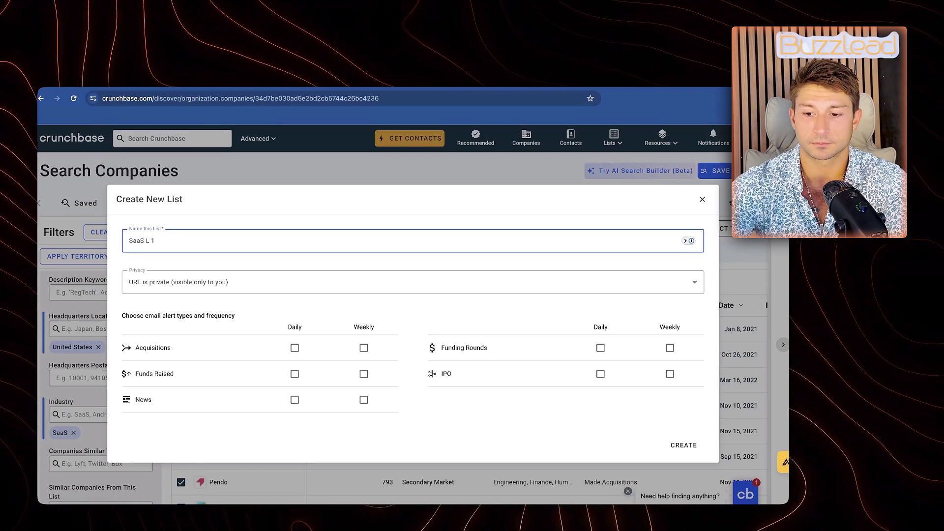
left_click(684, 445)
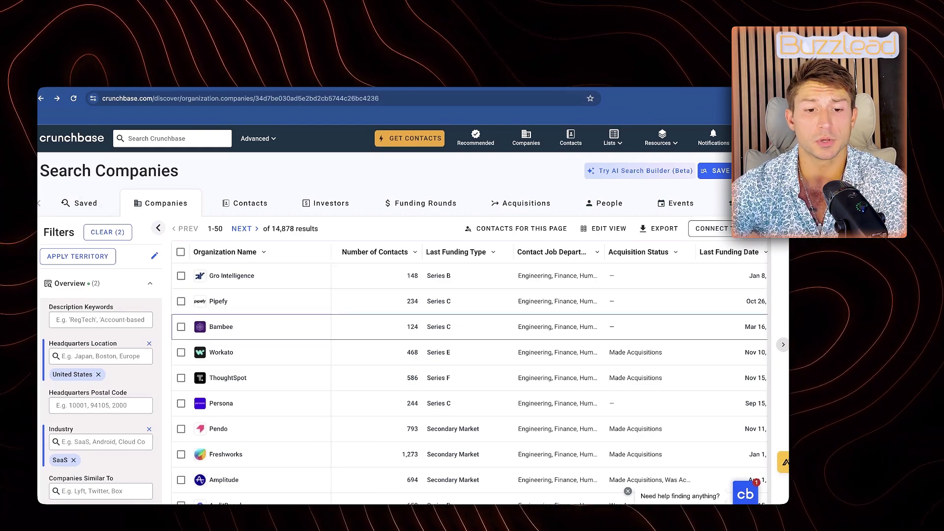
Step: Exclude companies already saved in the list "SaaS L 1" from the company search results
scroll(104, 351, "down", 1)
scroll(101, 383, "down", 10)
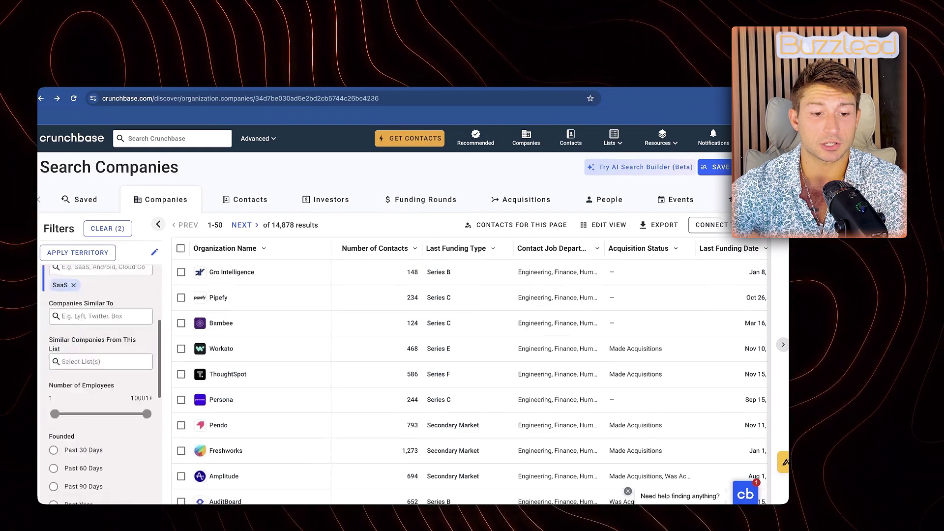
scroll(101, 384, "down", 1)
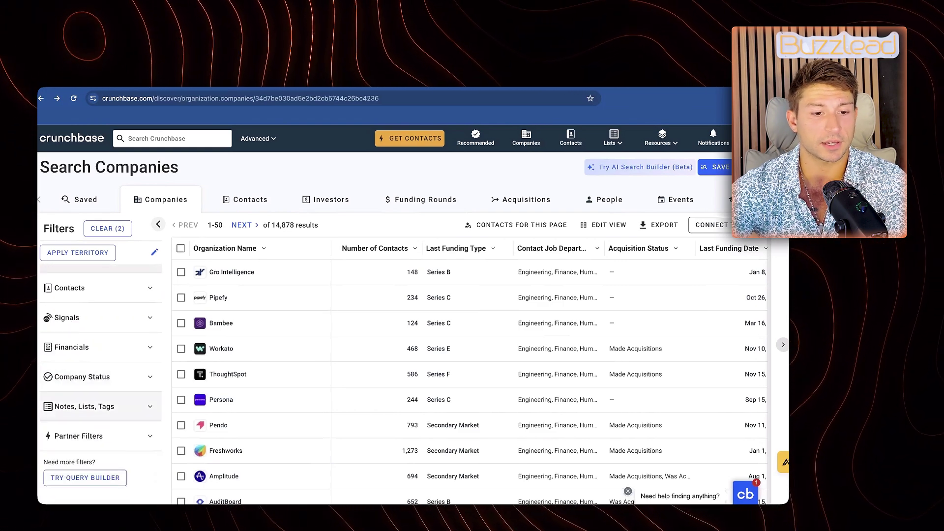
left_click(101, 407)
scroll(101, 401, "down", 3)
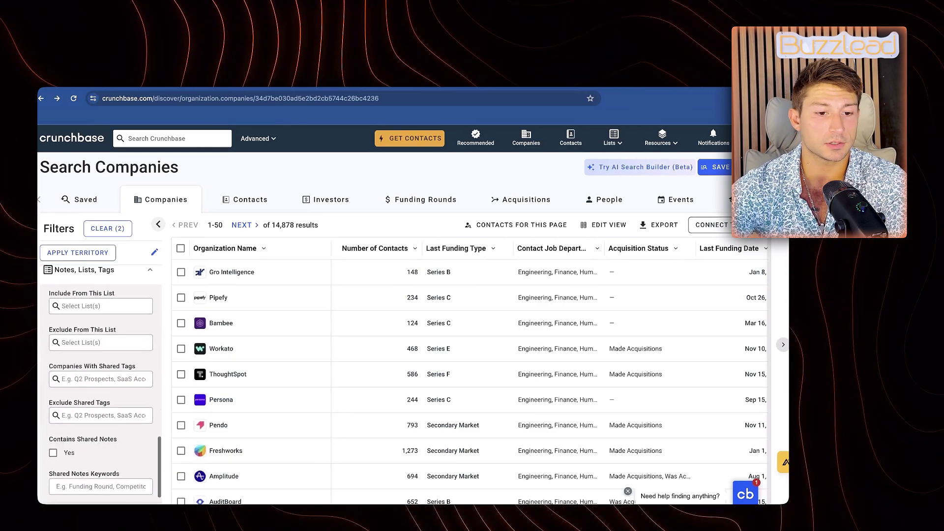
left_click(103, 342)
type("saas")
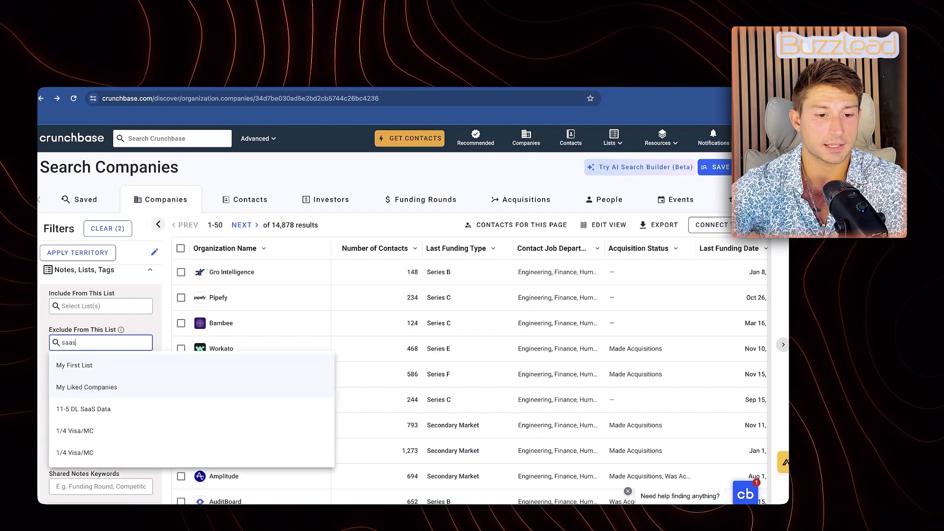
left_click(69, 365)
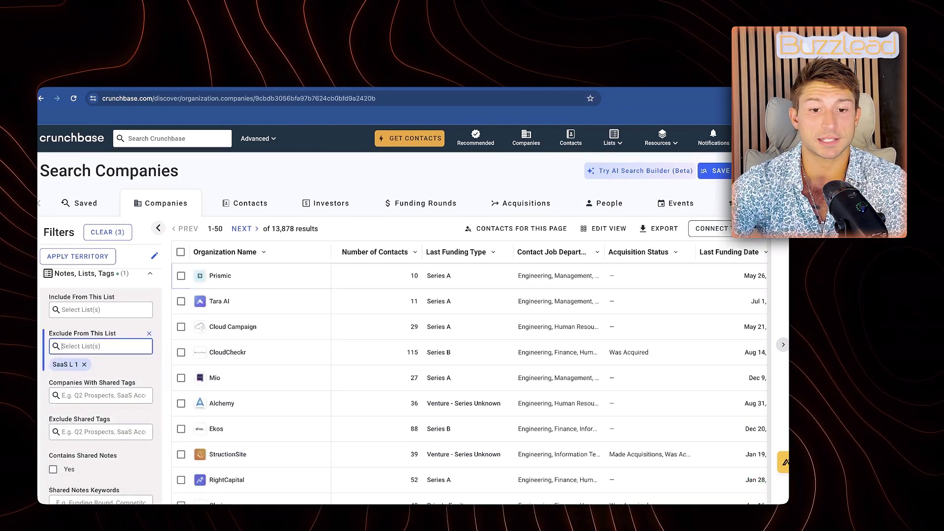
Step: Select the first 1,000 remaining companies and start a new list from them
left_click(181, 252)
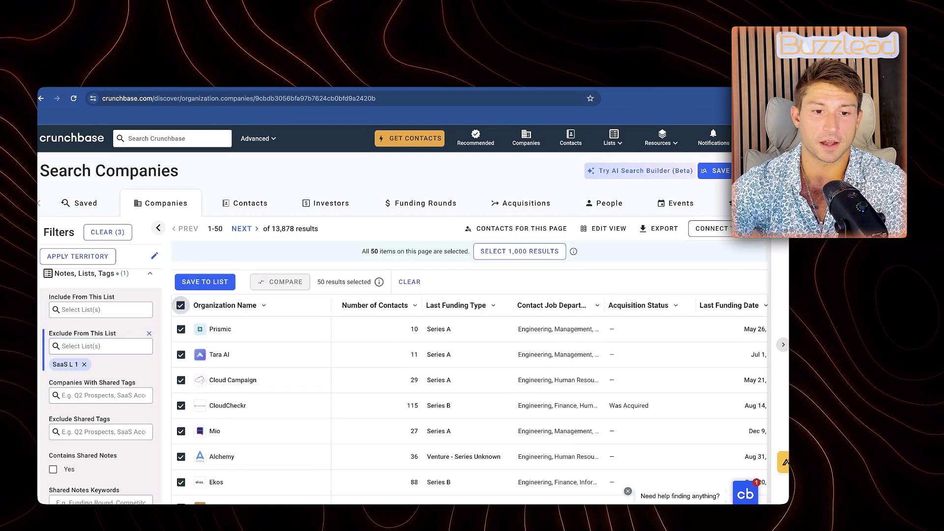
left_click(520, 251)
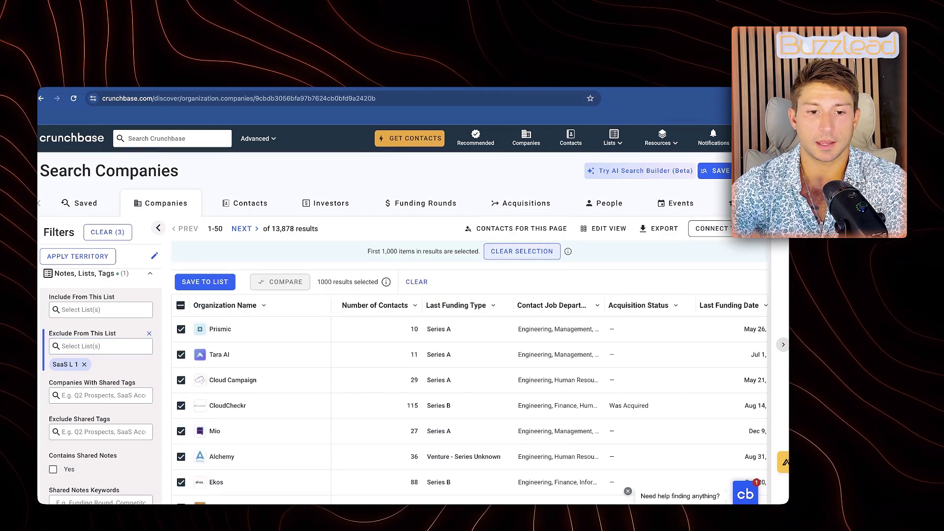
left_click(205, 281)
scroll(222, 416, "down", 10)
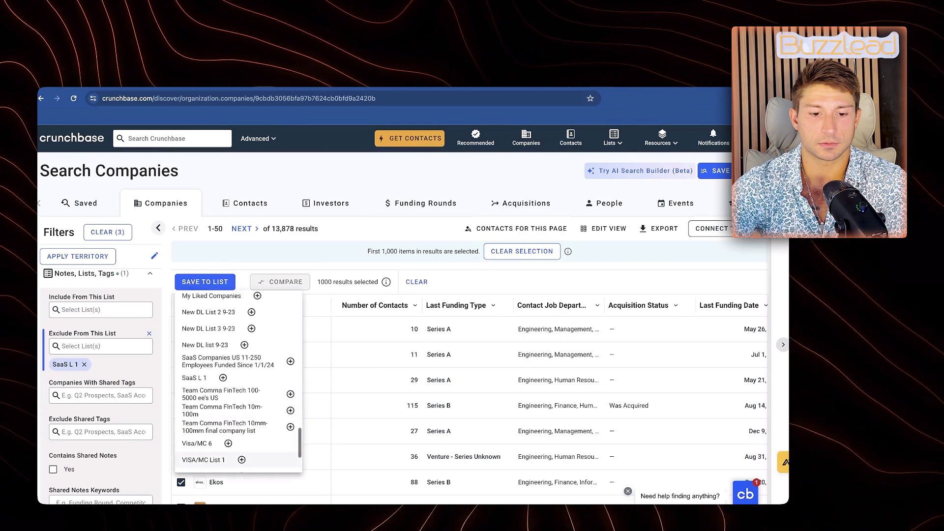
left_click(212, 462)
Step: Turn off every weekly email alert for the new list: acquisitions, funds raised, news, funding rounds and IPO
left_click(364, 348)
left_click(364, 374)
left_click(364, 400)
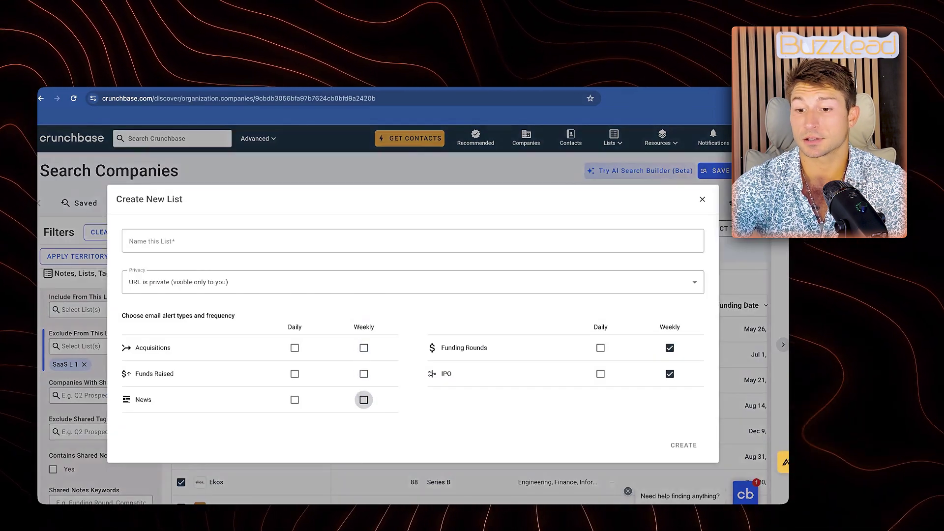
left_click(670, 348)
left_click(670, 374)
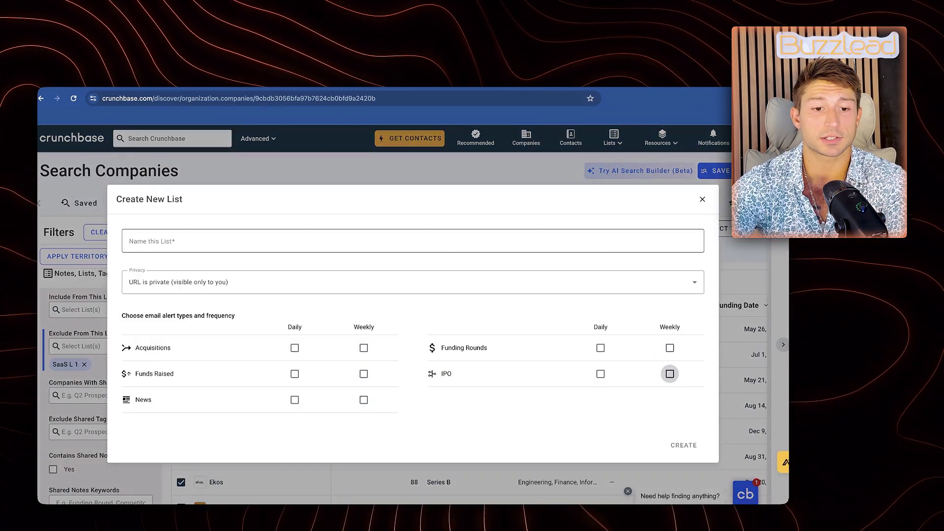
Step: Name the list "SaaS L 2" and create it with its URL kept private
left_click(130, 241)
type("SaaS L 2")
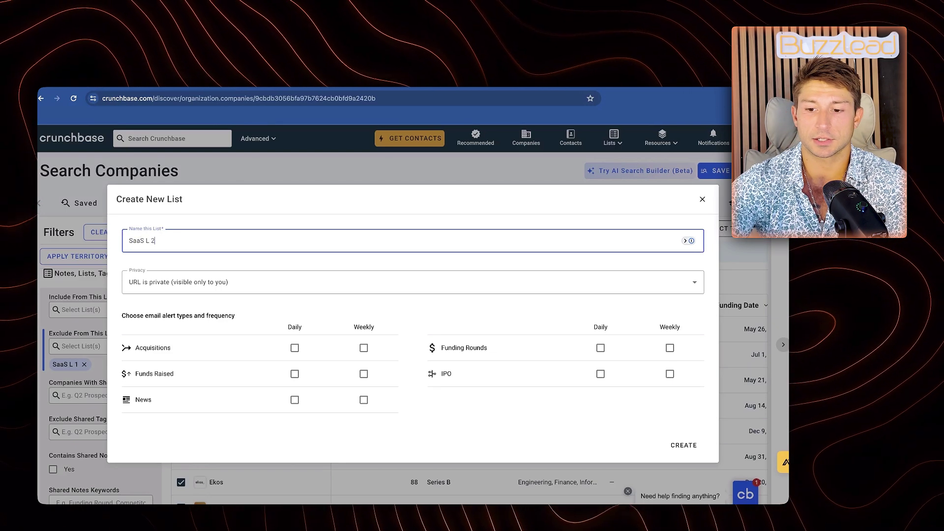
key("Return")
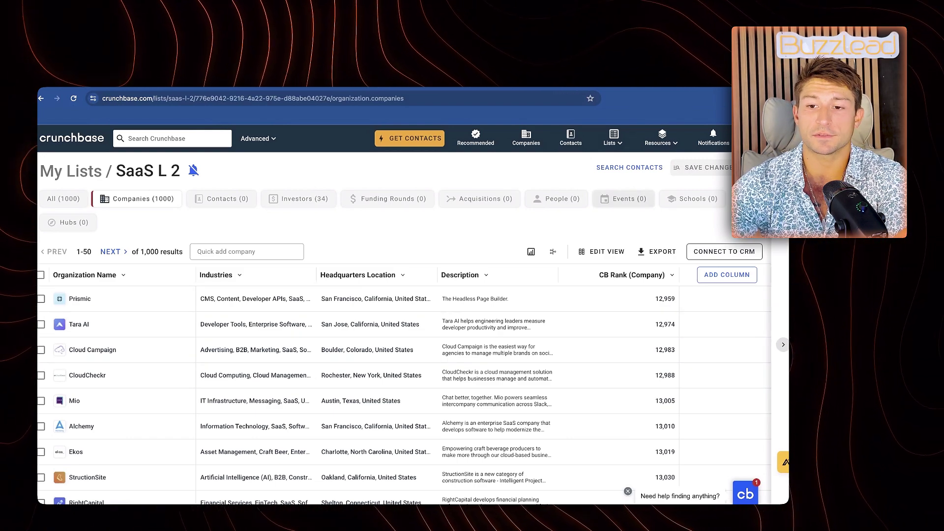
Step: Go to the overview of all saved lists and open the list "SaaS L 1"
left_click(613, 139)
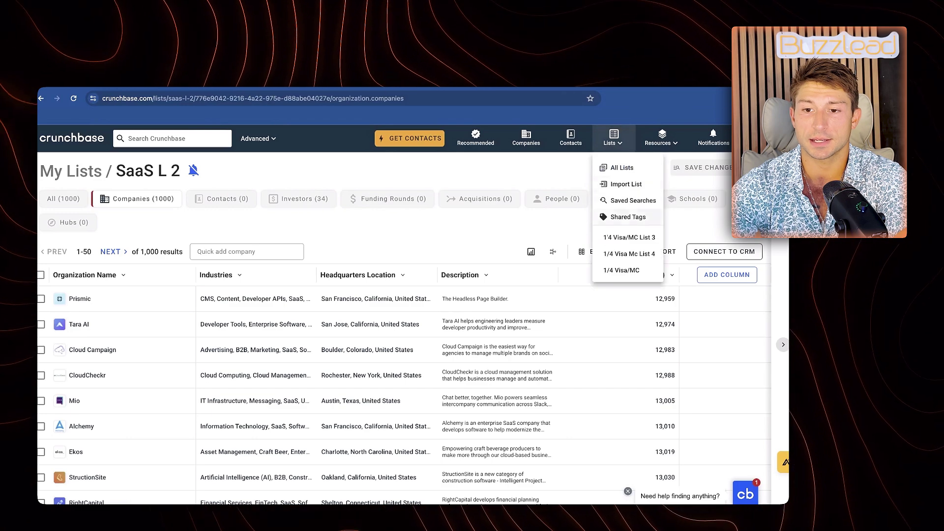
left_click(622, 168)
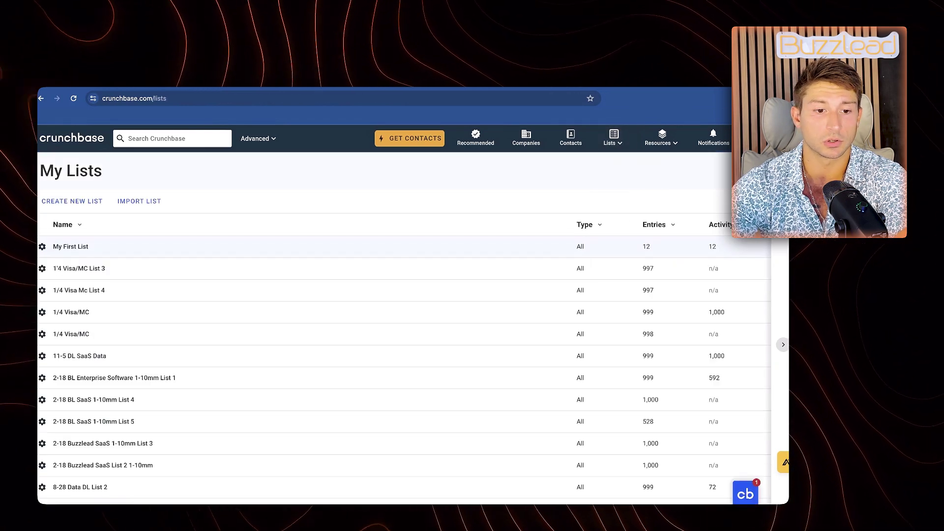
scroll(403, 369, "down", 15)
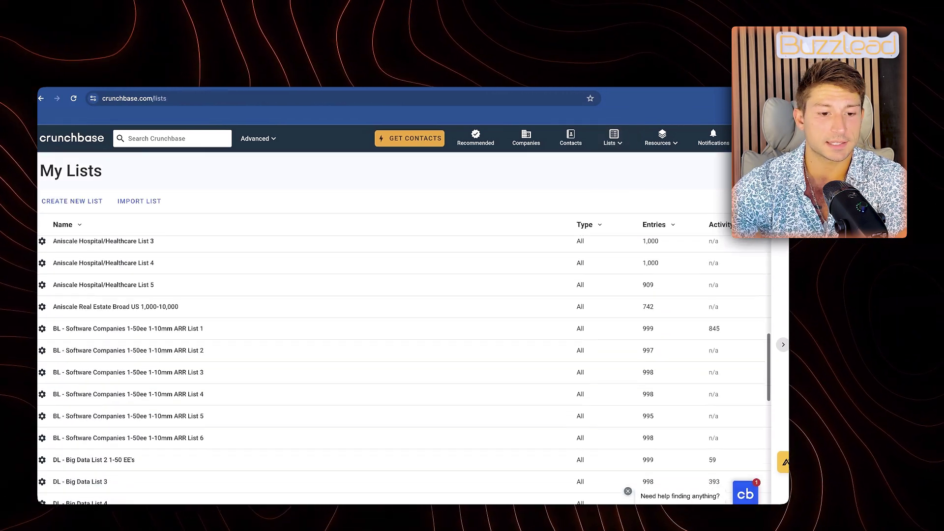
scroll(404, 369, "down", 6)
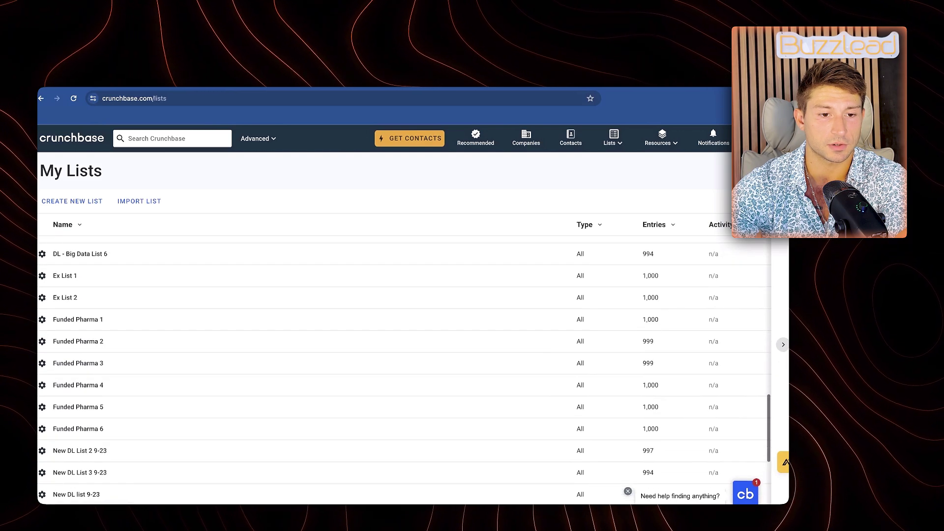
scroll(404, 369, "down", 5)
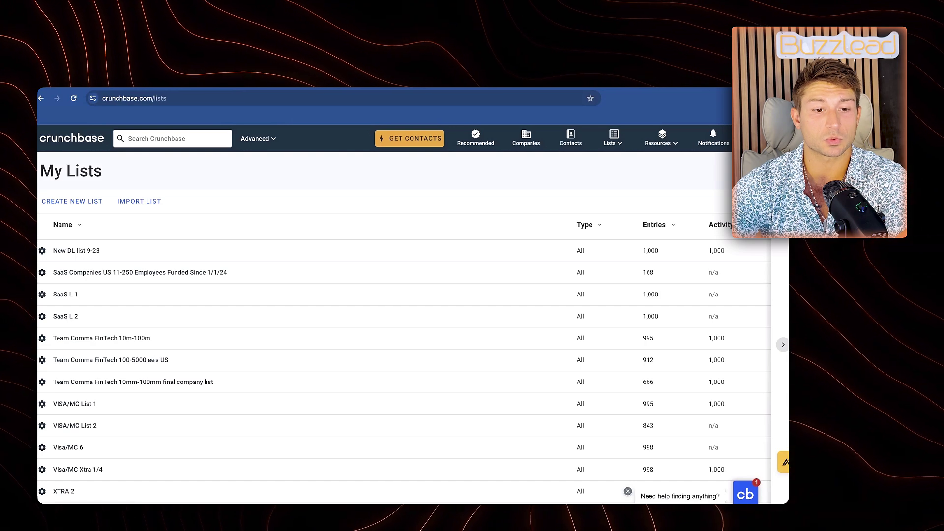
left_click(65, 294)
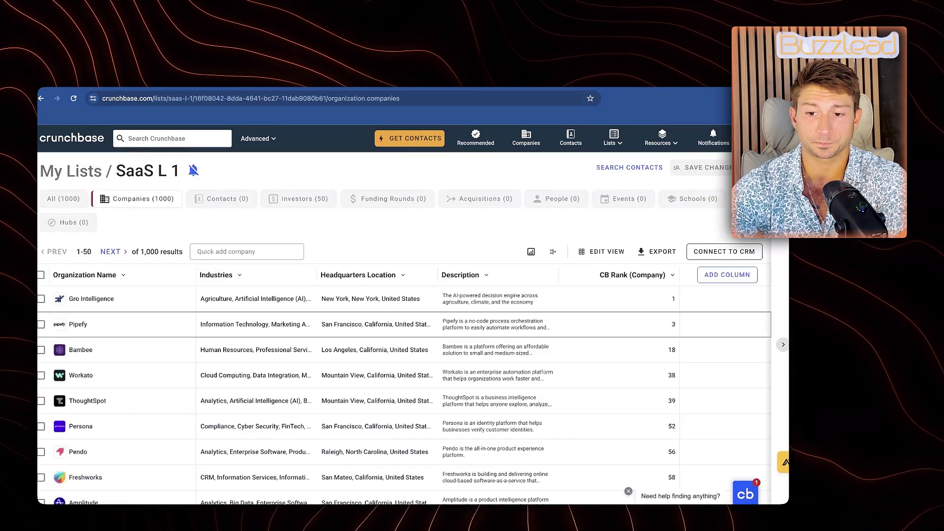
Step: Add the Website column to the view of the "SaaS L 1" list and apply the change
left_click(601, 252)
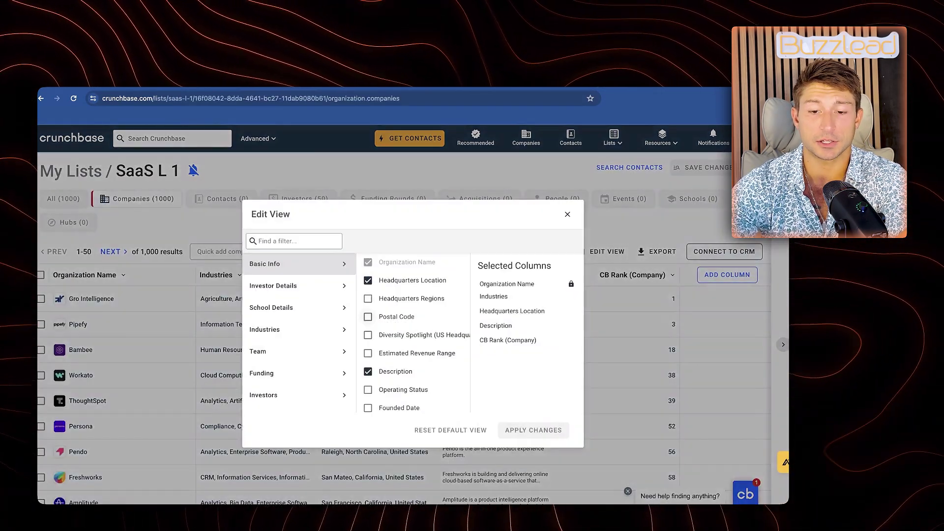
scroll(393, 335, "down", 3)
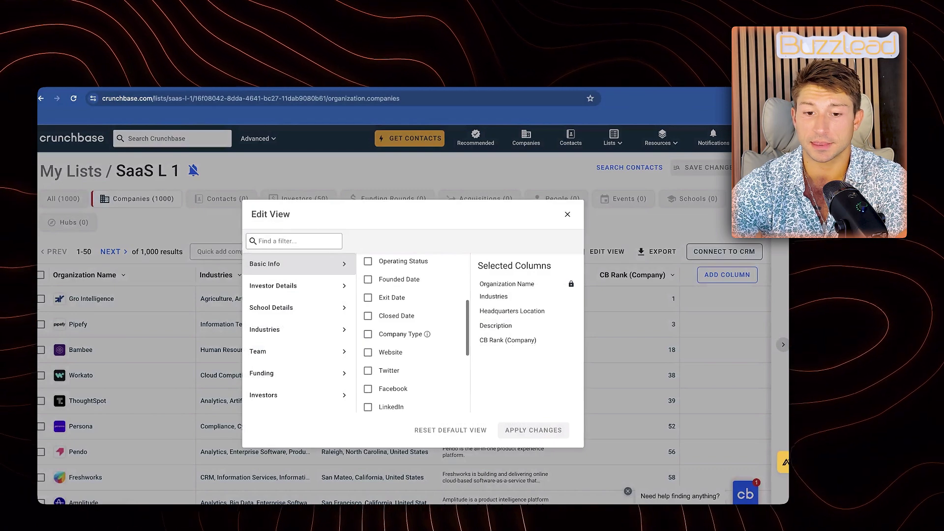
left_click(368, 352)
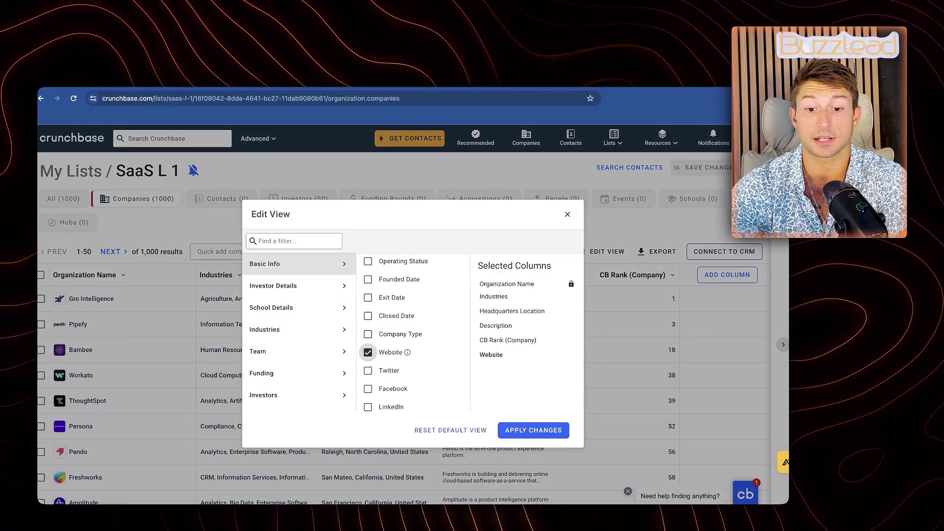
left_click(527, 431)
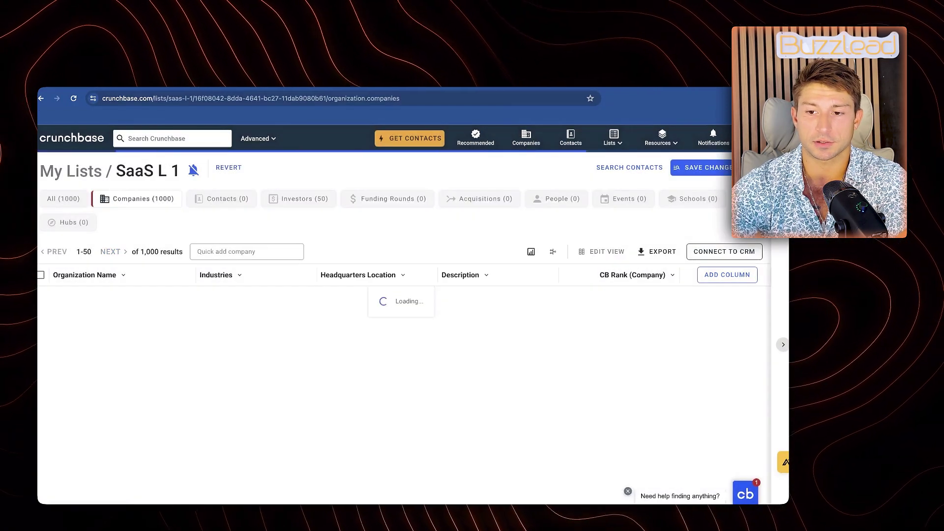
Step: Export all 1,000 results of the list under the file name "saa-s-l-16-13-2024"
left_click(657, 252)
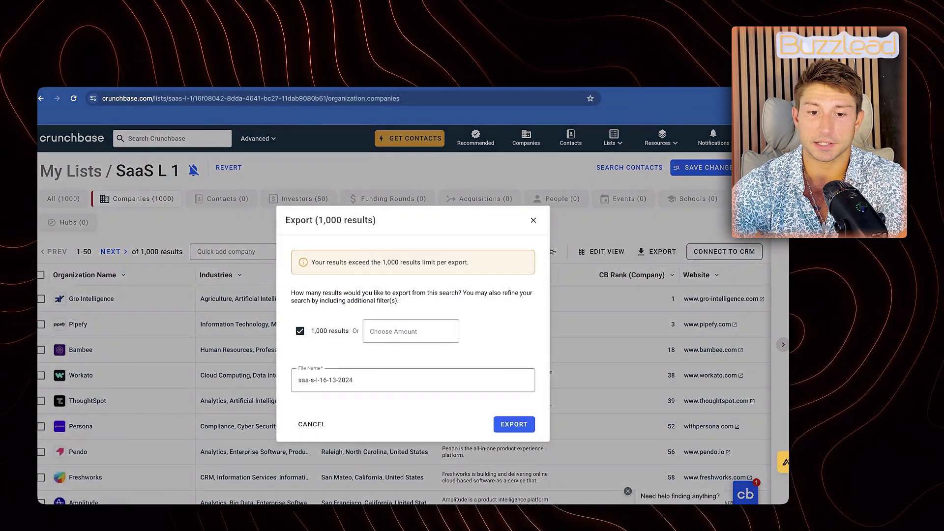
left_click(410, 331)
double_click(346, 380)
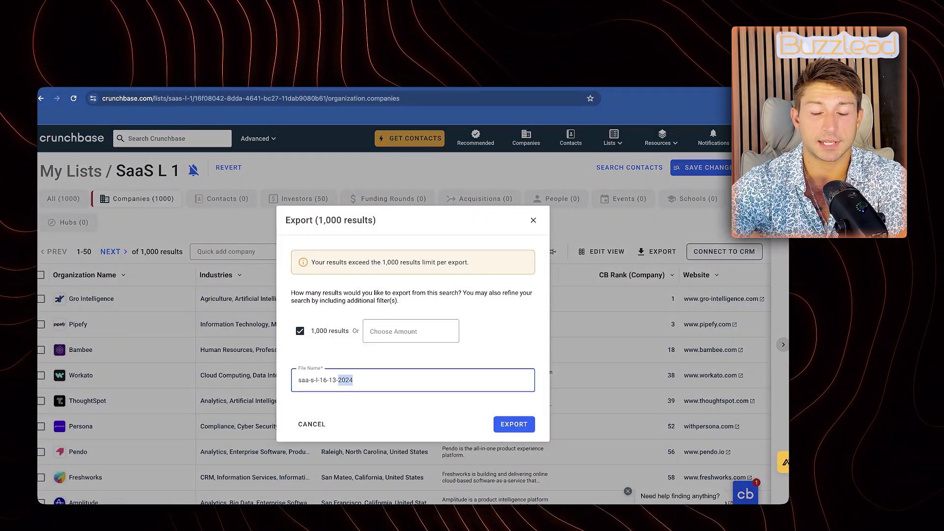
left_click(514, 425)
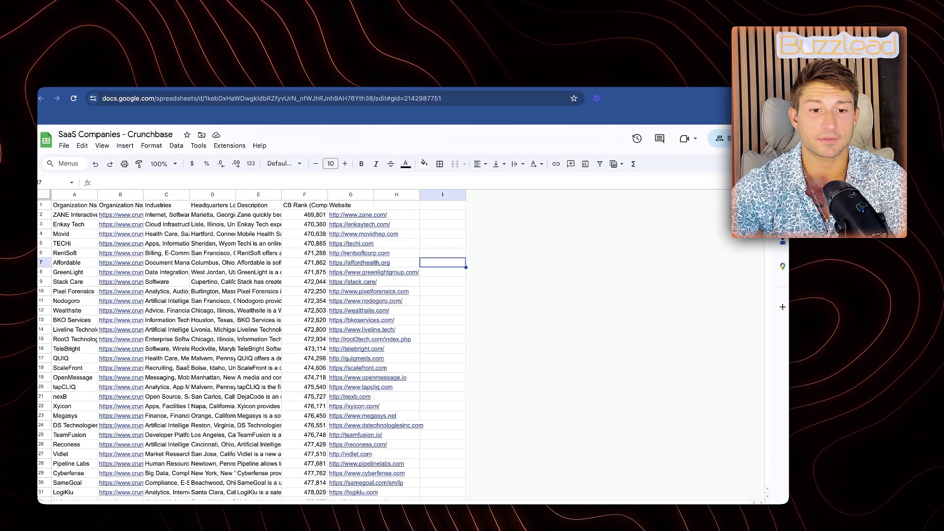
Step: In the "SaaS Companies - Crunchbase" spreadsheet, select the company websites in column G from G2 down through the list
left_click(259, 254)
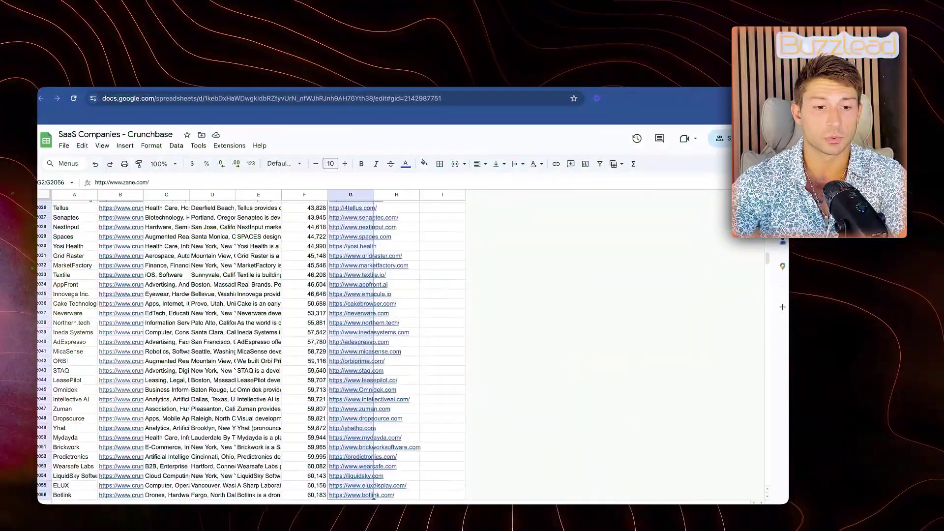
left_click_drag(351, 499, 351, 499)
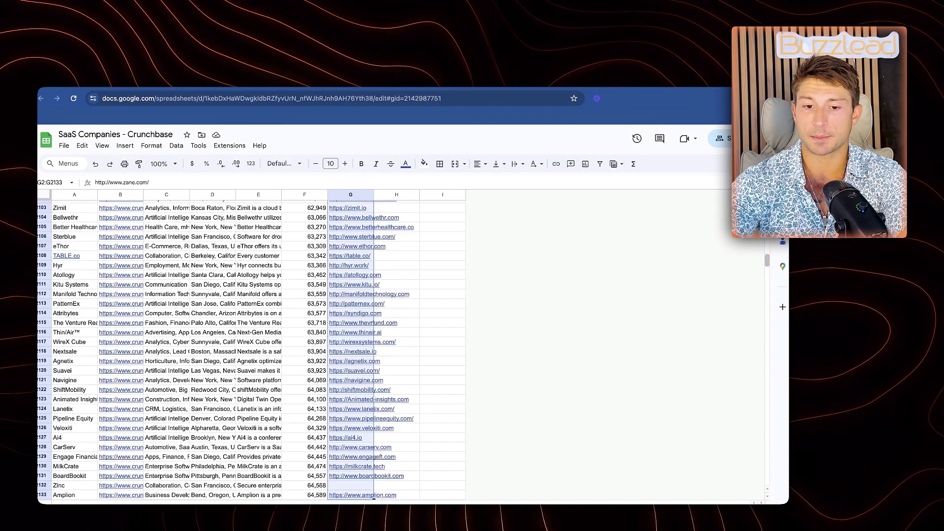
left_click_drag(768, 261, 768, 441)
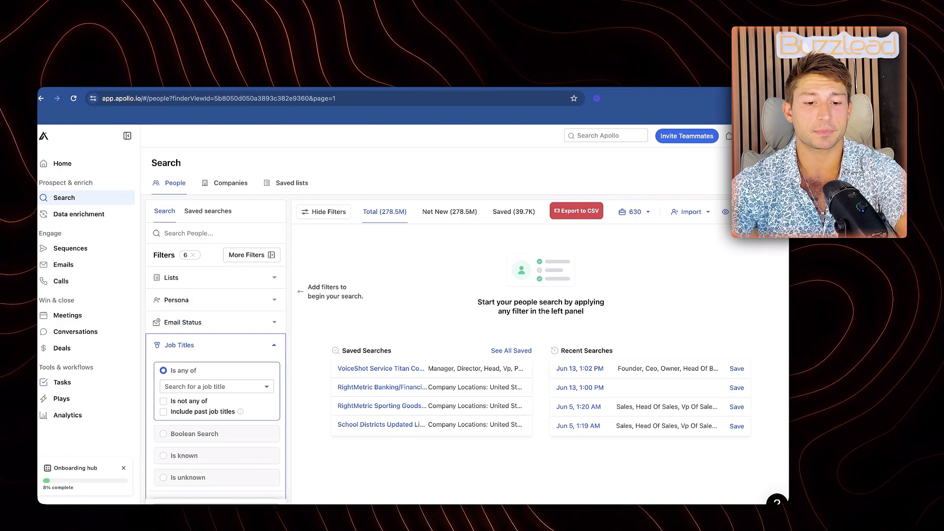
Step: Expand the Company filter of the people search and paste the copied website domains into its list of companies to include
left_click(186, 346)
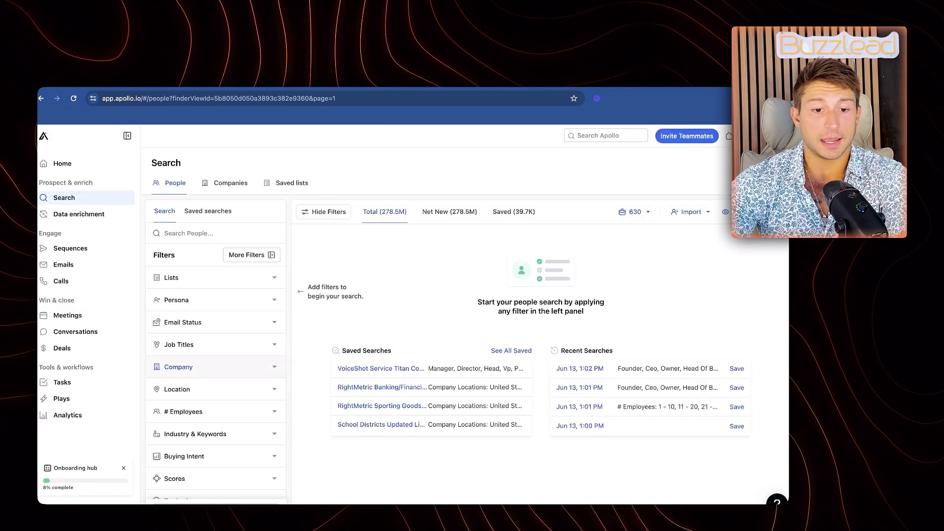
left_click(186, 367)
scroll(217, 345, "down", 2)
scroll(217, 345, "up", 1)
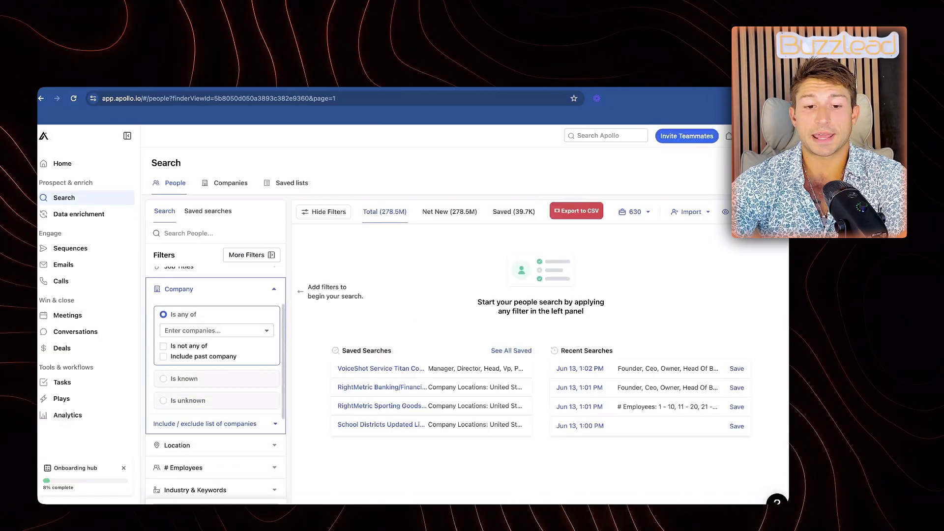
left_click(204, 423)
scroll(216, 373, "down", 2)
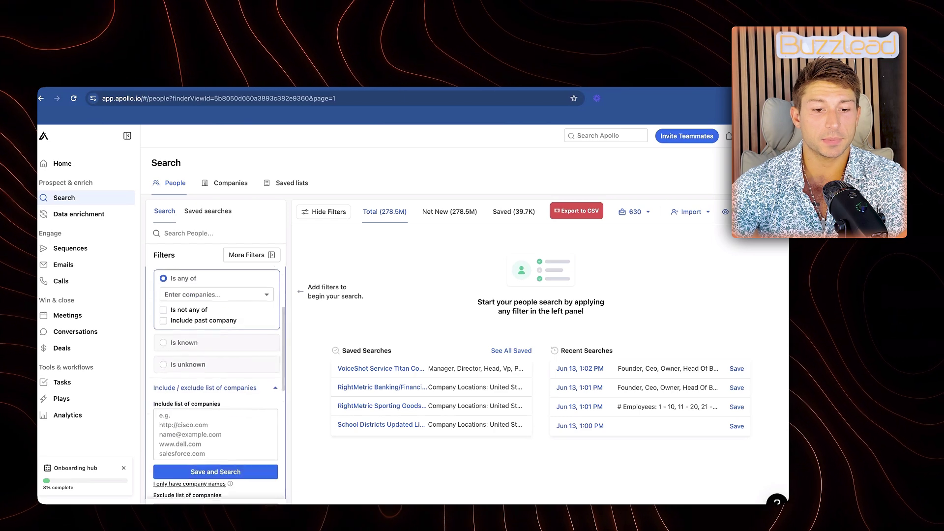
key("ctrl+v")
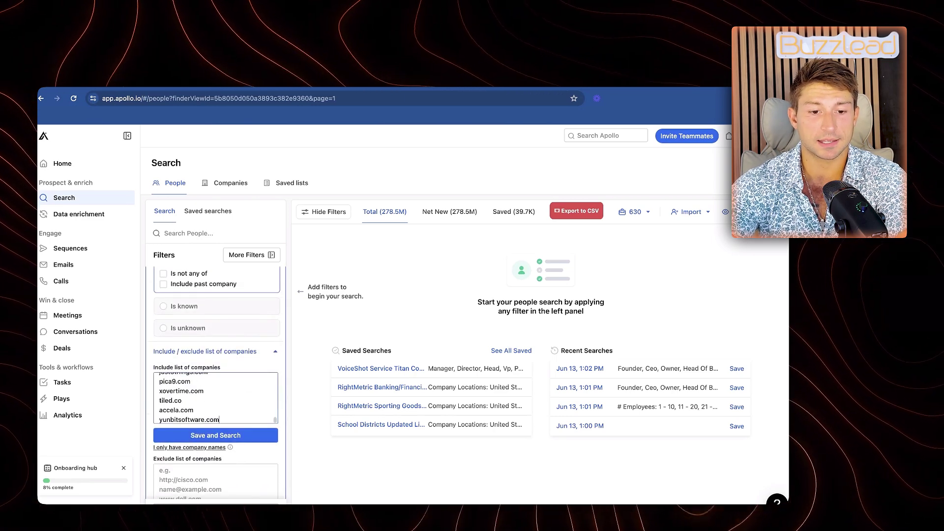
Step: Check the pasted domains in the included company list, then save it and run the people search
scroll(215, 399, "up", 2)
scroll(217, 344, "up", 2)
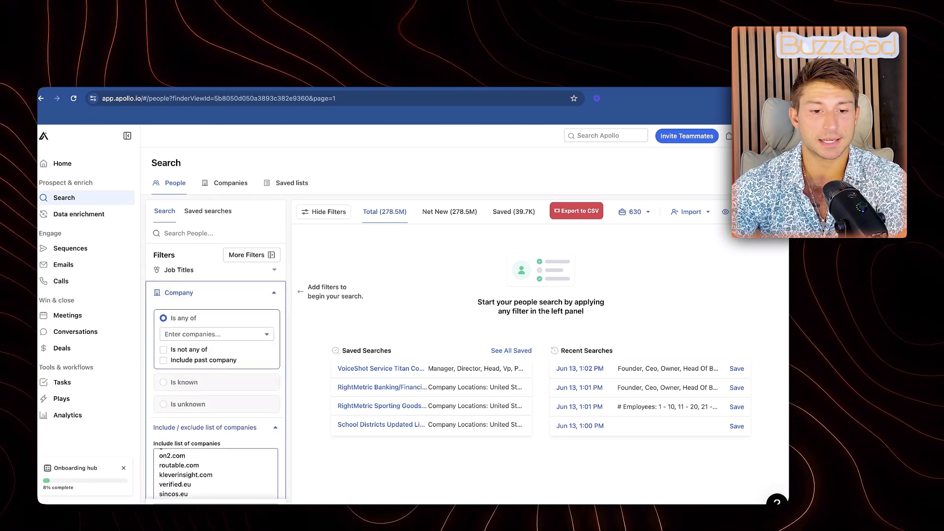
scroll(216, 383, "down", 1)
scroll(217, 420, "down", 2)
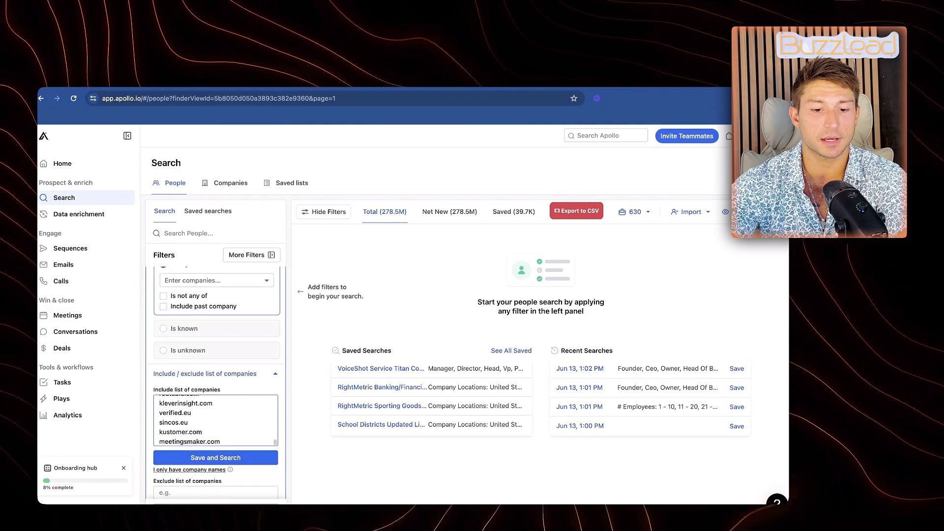
left_click(215, 457)
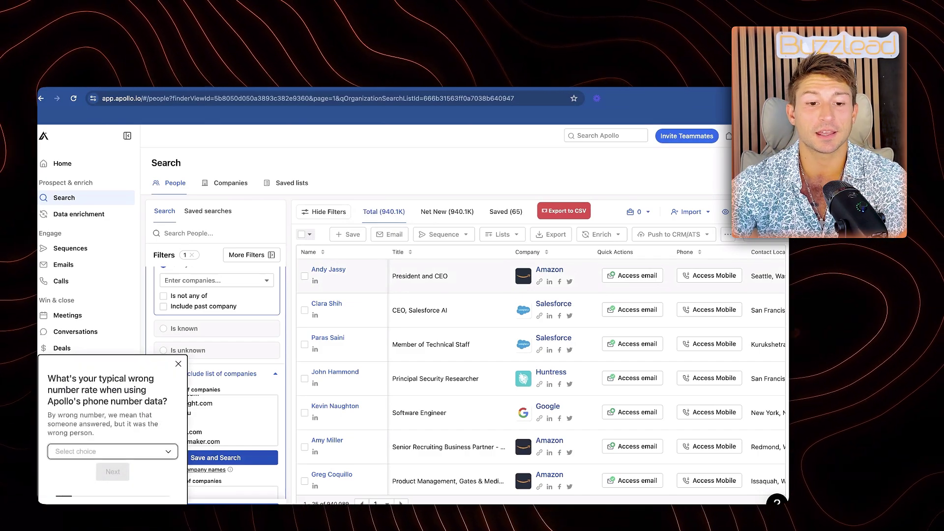
Step: Dismiss the survey pop-up and limit the people search to employee ranges 1-10, 11-20, 21-50, 51-100, 101-200 and 201-500
left_click(178, 364)
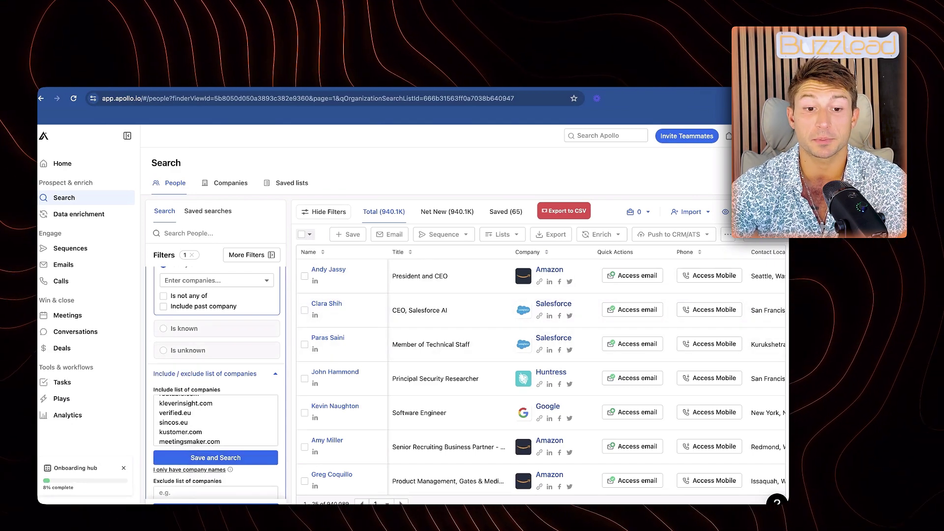
scroll(216, 384, "up", 3)
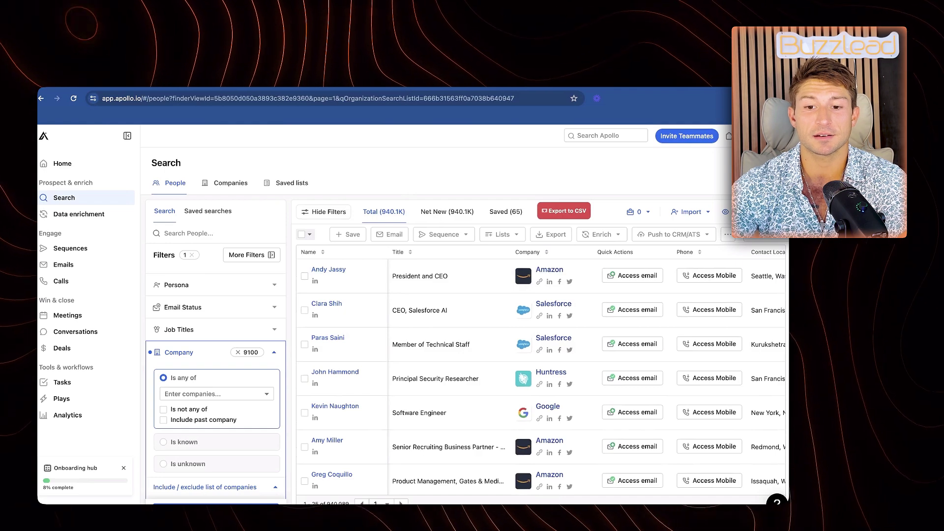
scroll(541, 373, "right", 5)
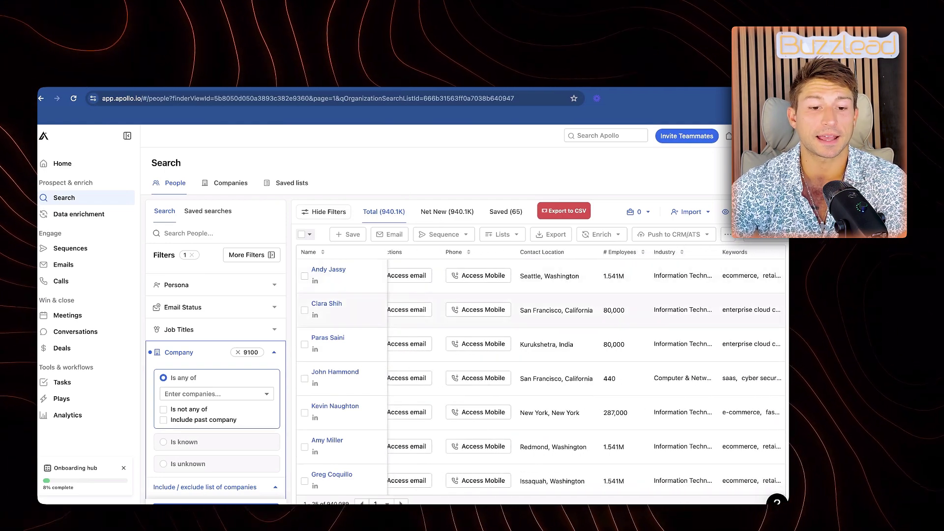
scroll(541, 311, "left", 3)
scroll(217, 383, "down", 4)
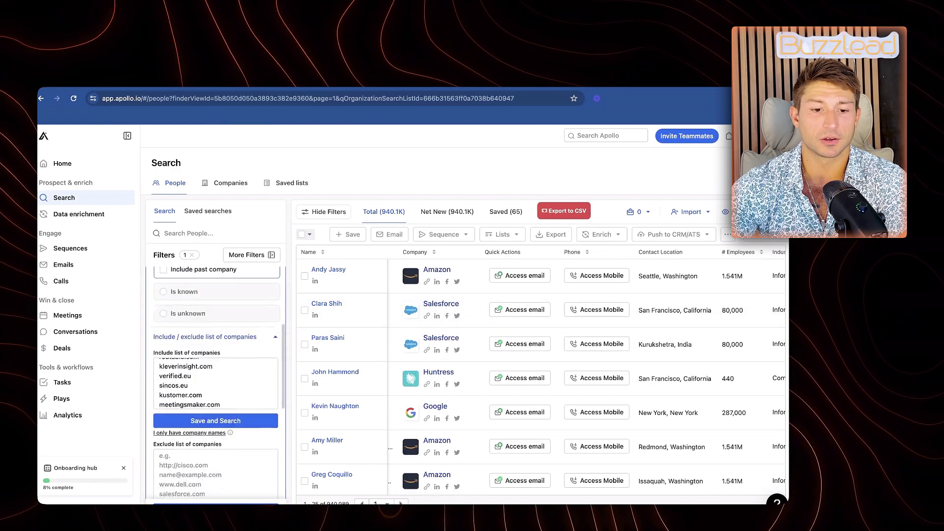
scroll(216, 384, "up", 4)
scroll(216, 384, "down", 10)
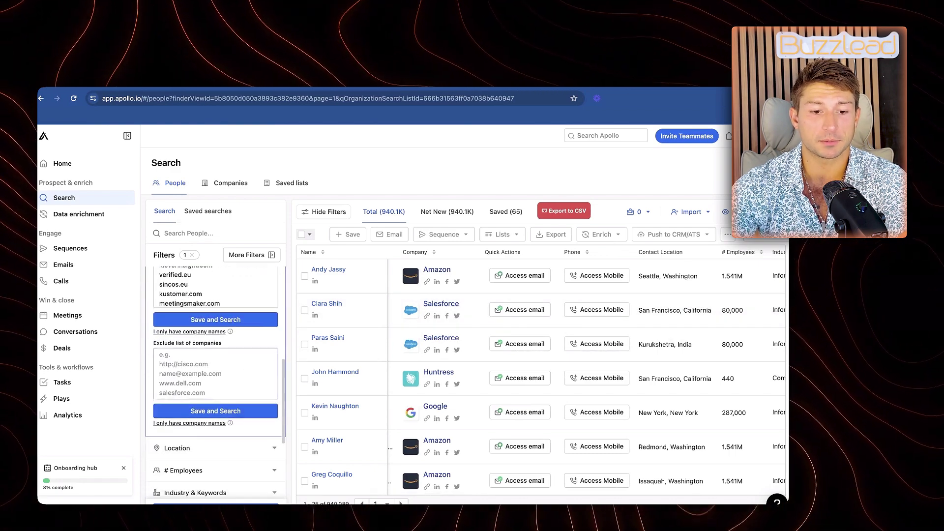
scroll(216, 384, "up", 4)
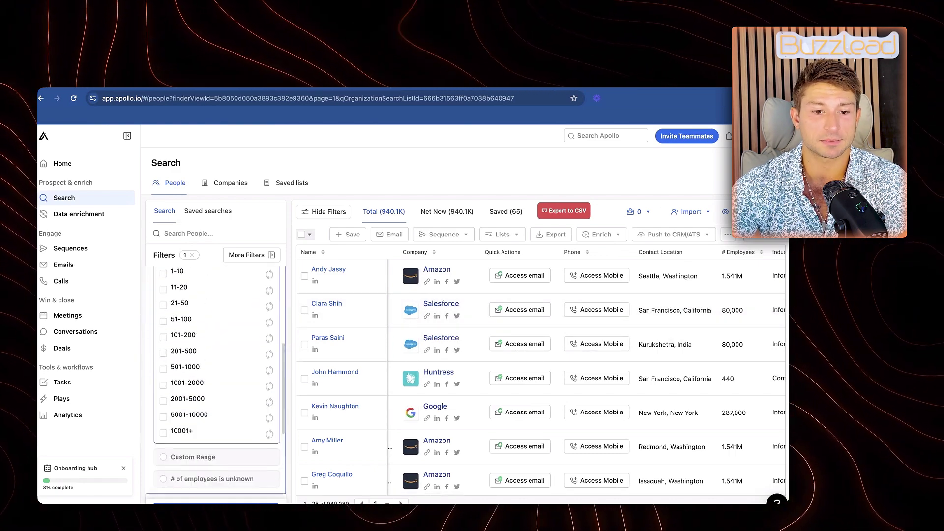
left_click(164, 296)
left_click(163, 310)
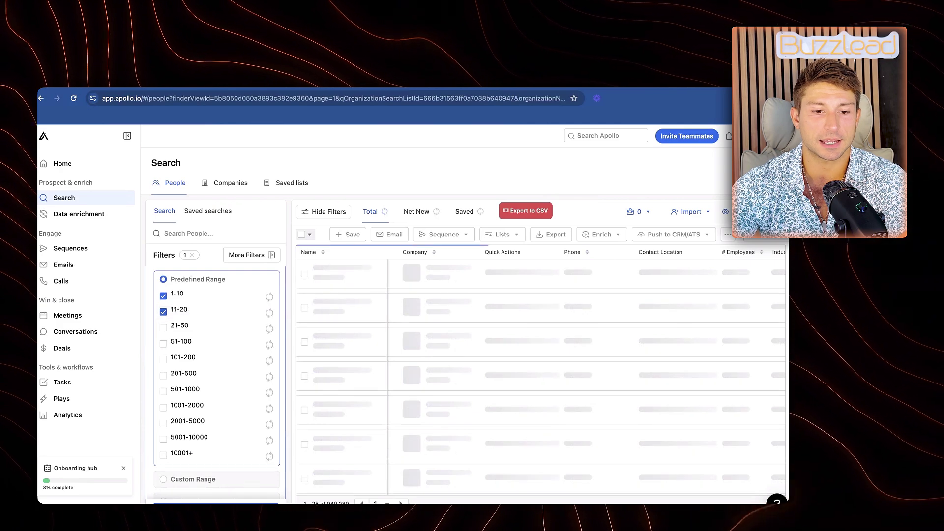
left_click(163, 322)
left_click(163, 335)
left_click(164, 349)
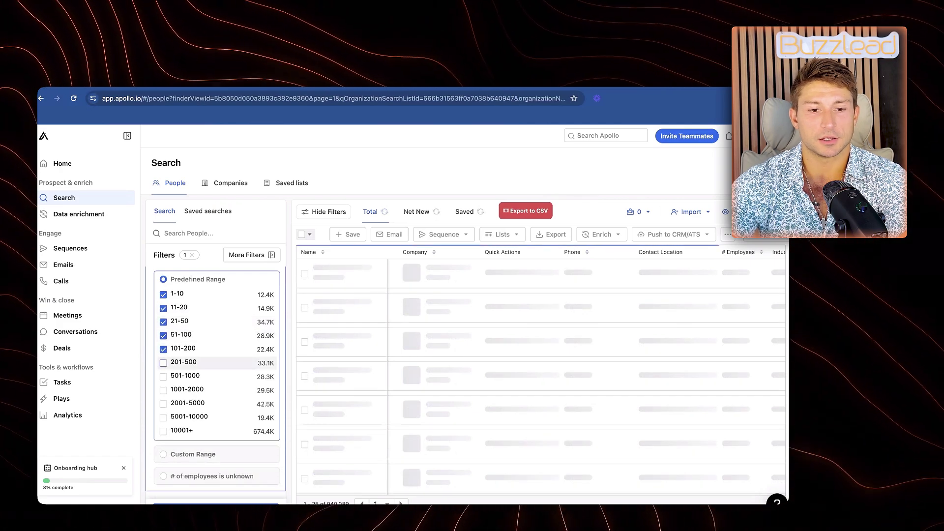
left_click(163, 363)
Step: Switch from the employee filter to the Job Titles filter and include the titles owner, founder and ceo
scroll(216, 301, "up", 1)
scroll(216, 303, "up", 3)
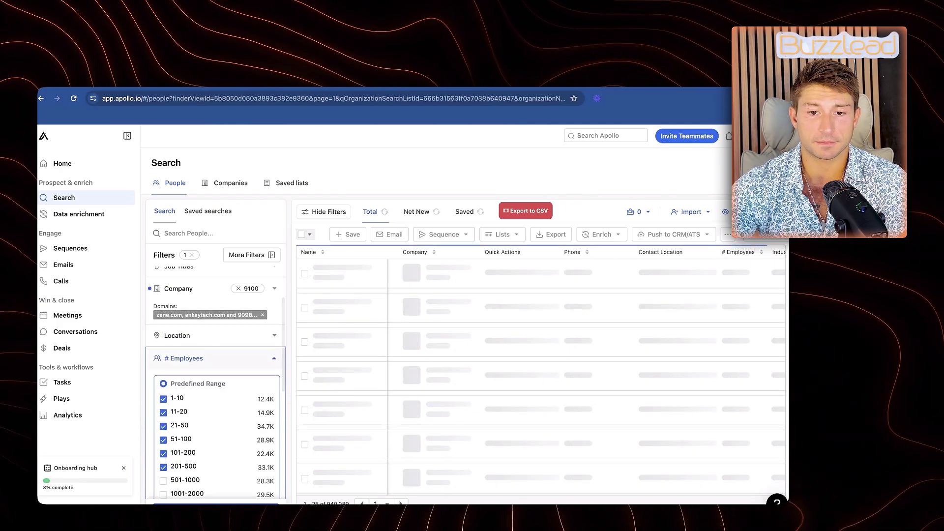
left_click(217, 353)
scroll(216, 352, "up", 2)
left_click(216, 352)
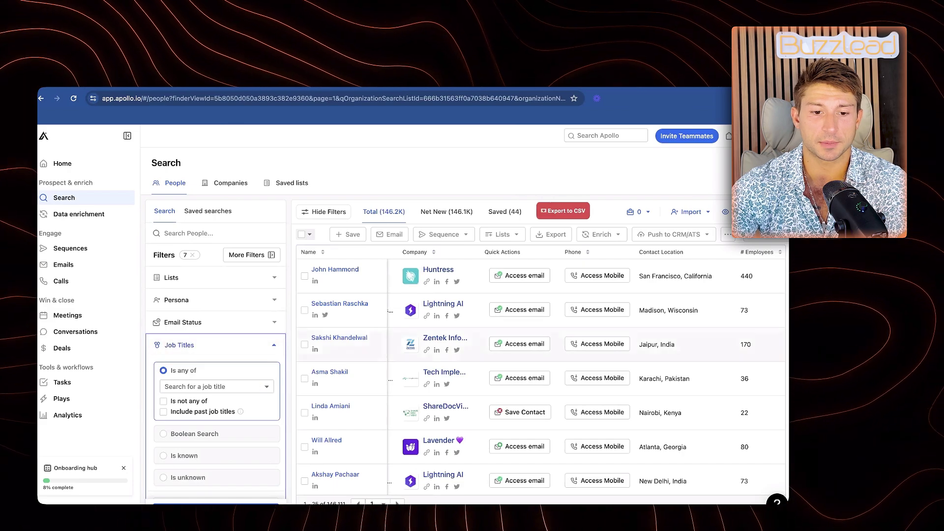
left_click(217, 386)
type("owner")
key("Return")
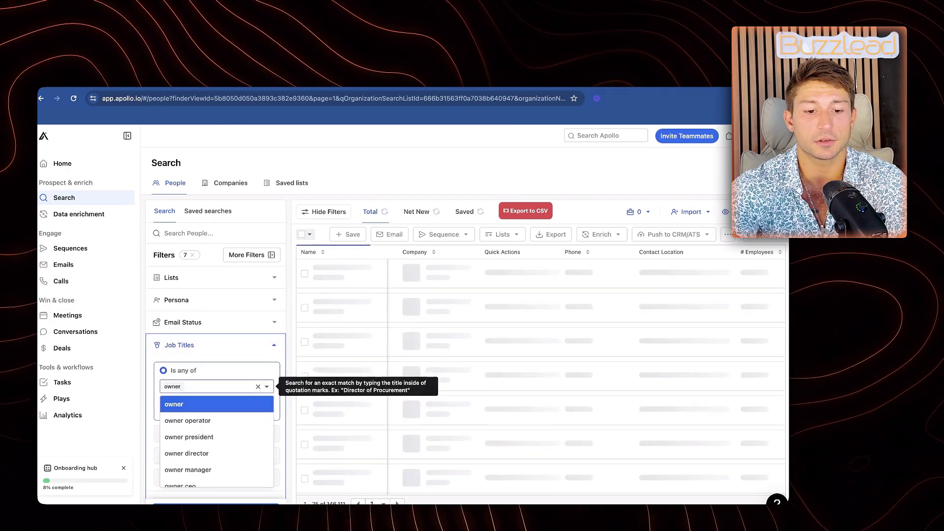
type("founder ")
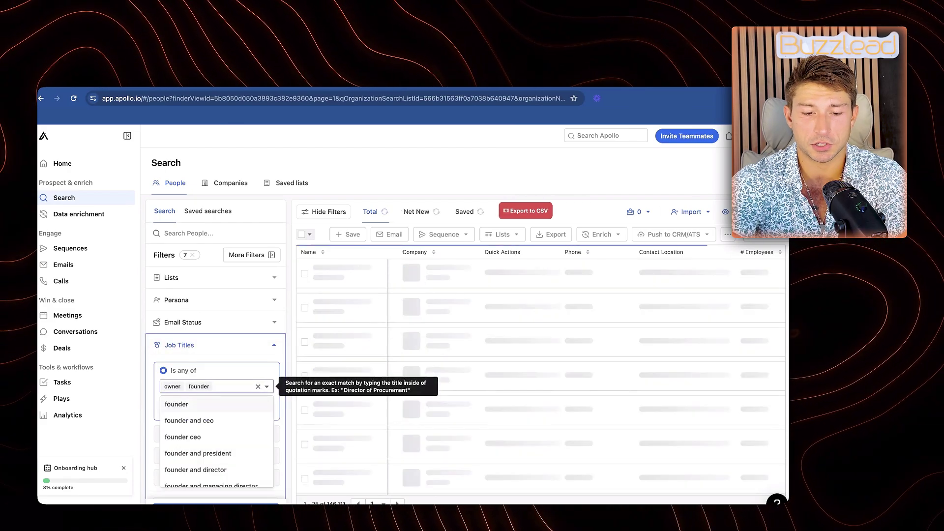
type("ceo")
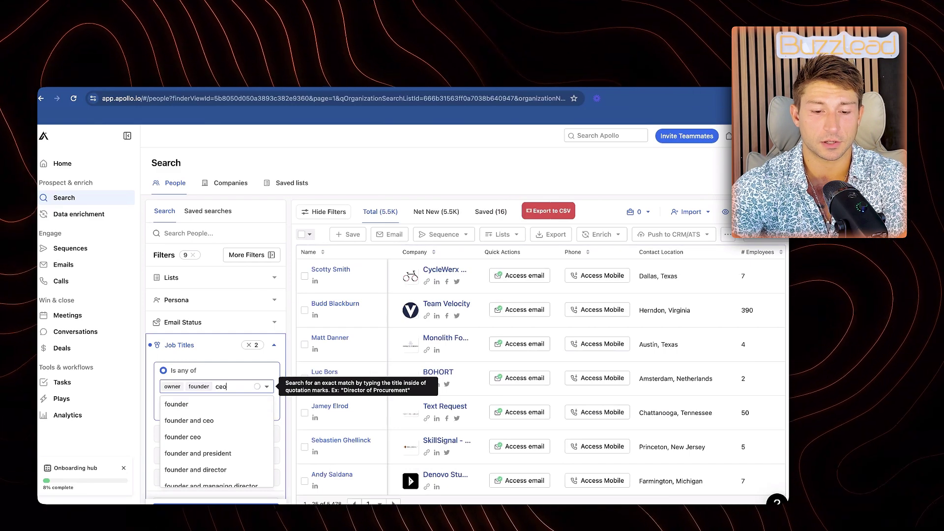
key("Return")
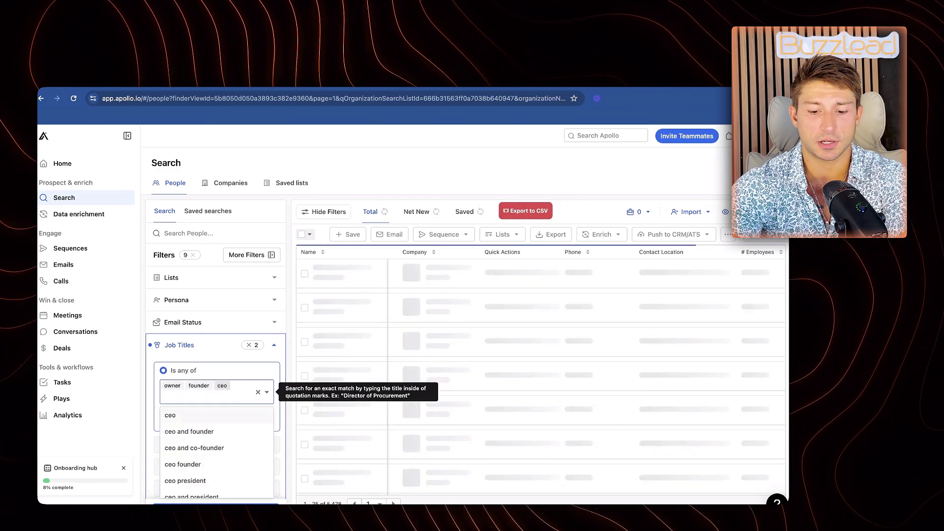
Step: Add head of sales and vp of sales to the included job titles
type("head of s")
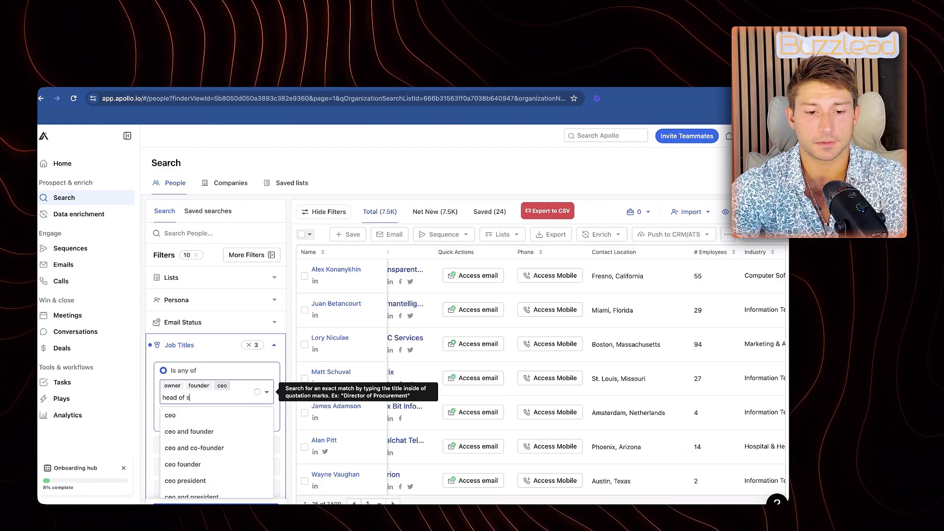
type("ales")
key("Return")
type("vp of s")
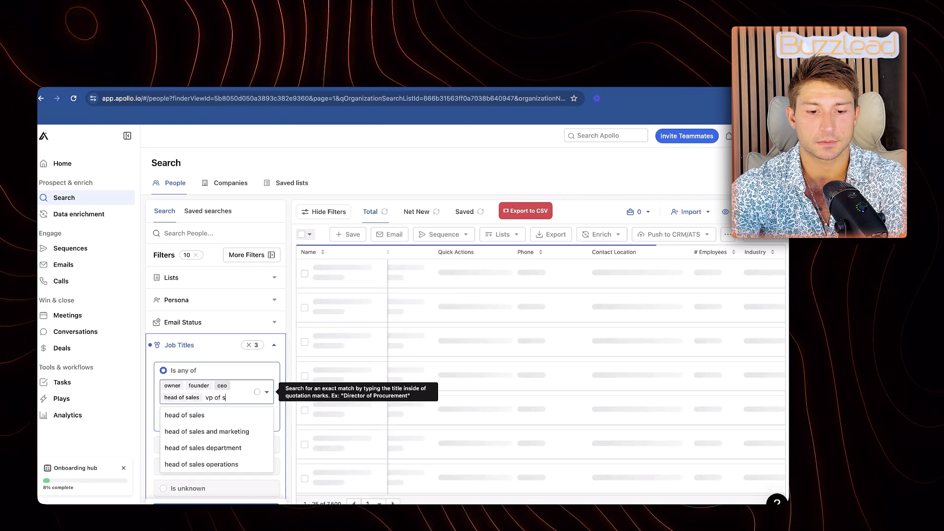
type("ales")
key("Return")
Step: Add head of busienss development, head of marketing and president to the included job titles, and look through the matching people
type("head ")
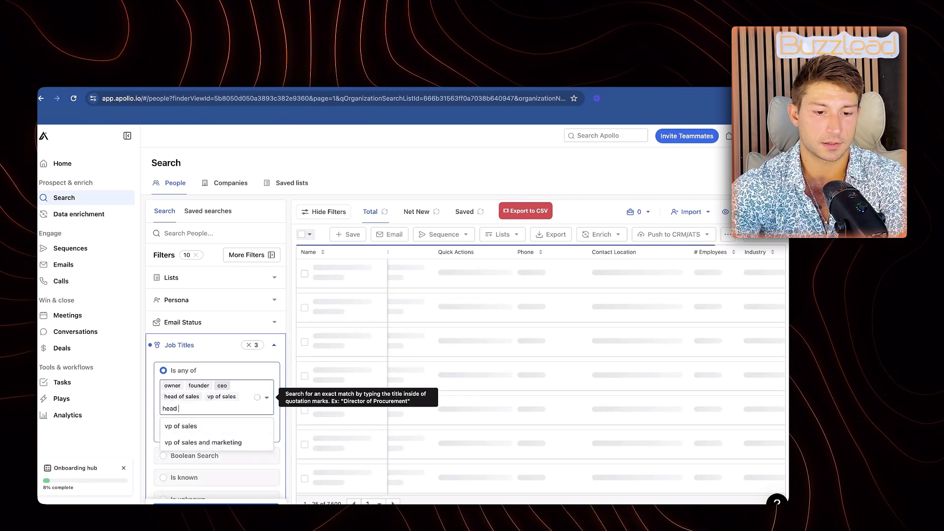
type("of busiens")
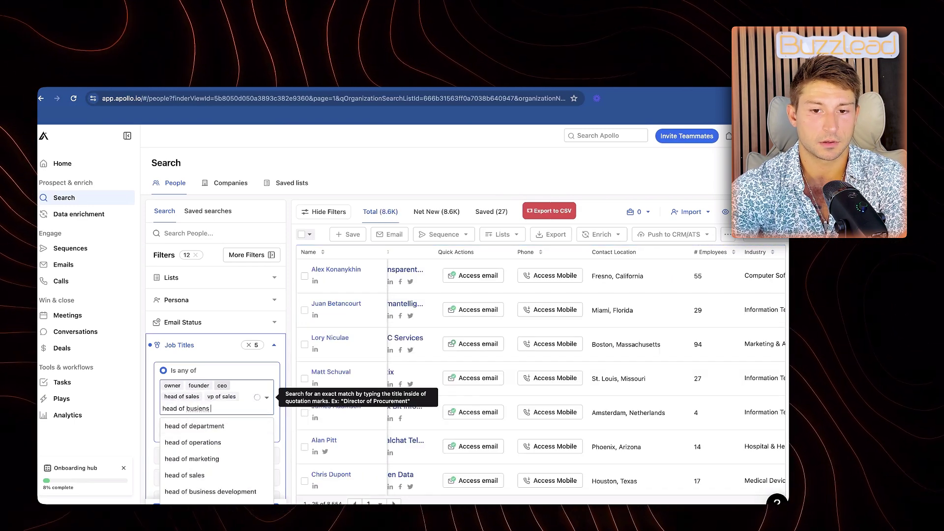
type("s development")
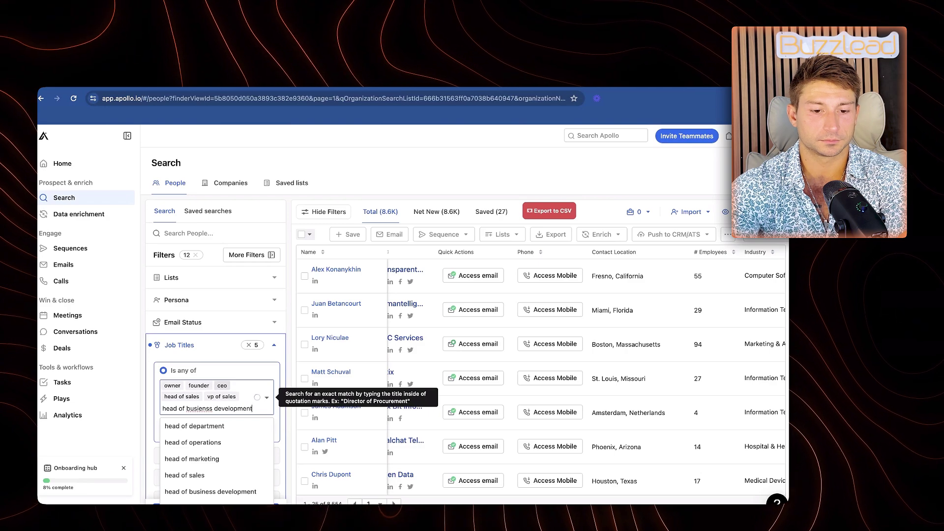
key("Return")
type("head of marketing")
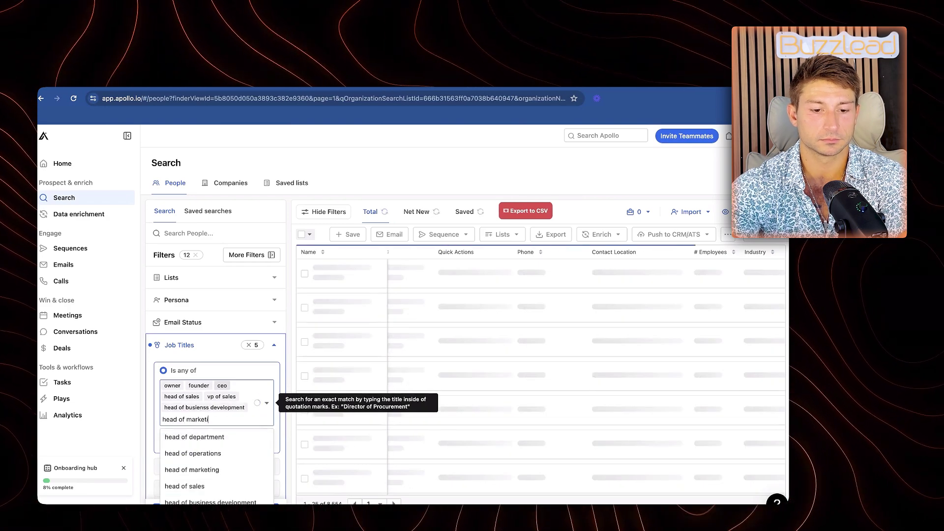
key("Return")
type("president")
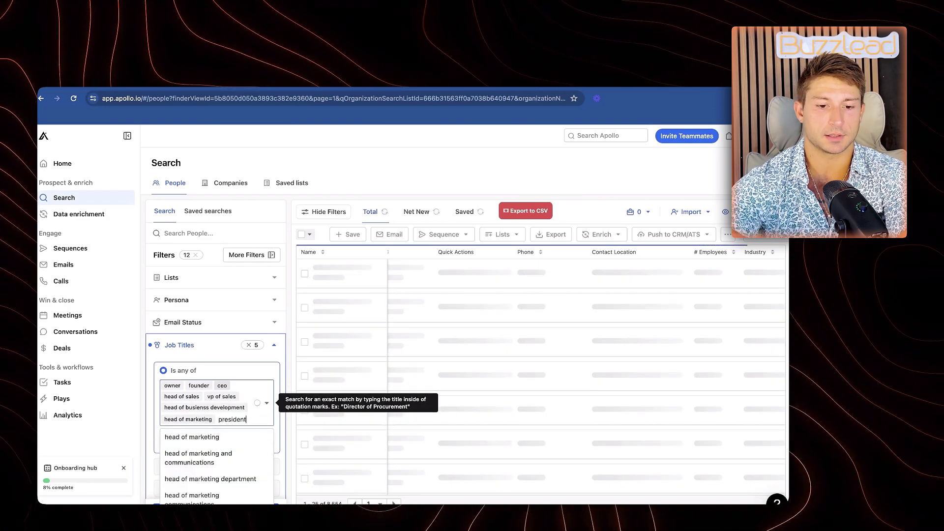
key("Return")
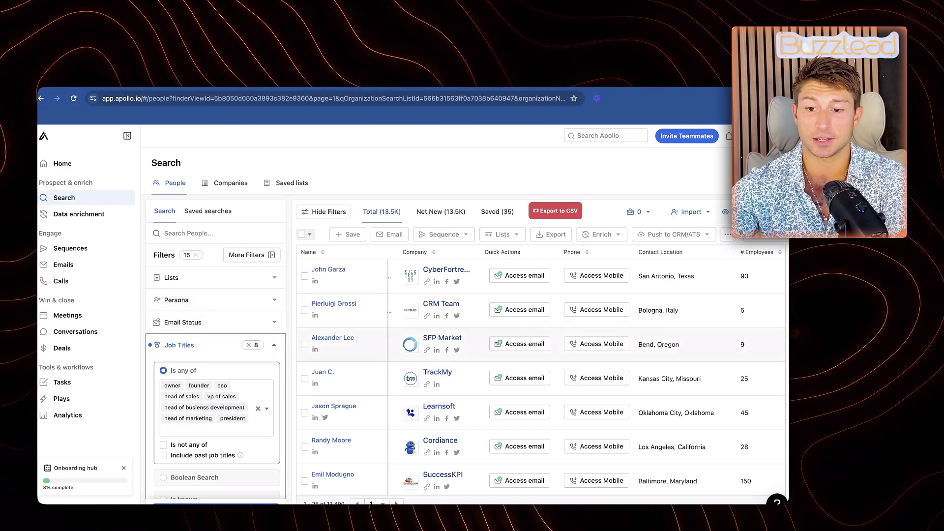
scroll(494, 403, "down", 15)
scroll(494, 402, "left", 2)
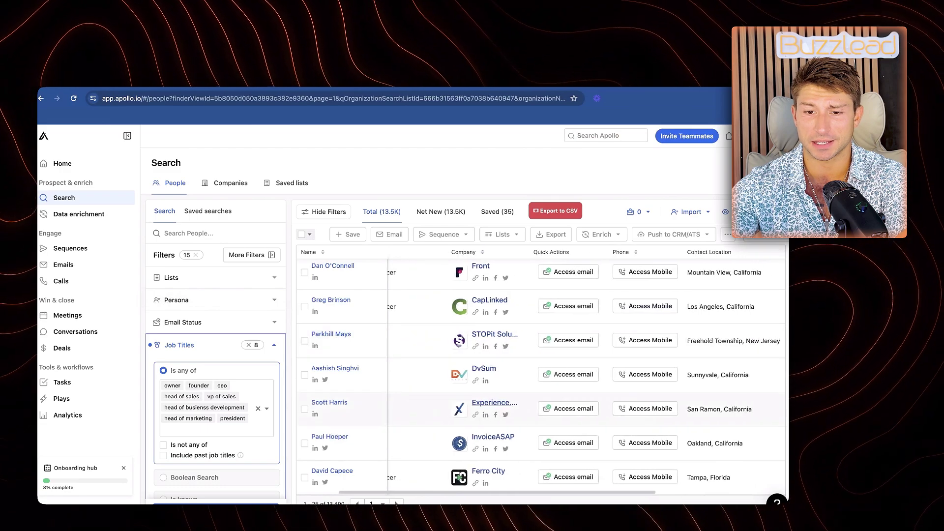
scroll(541, 374, "left", 2)
scroll(541, 374, "up", 15)
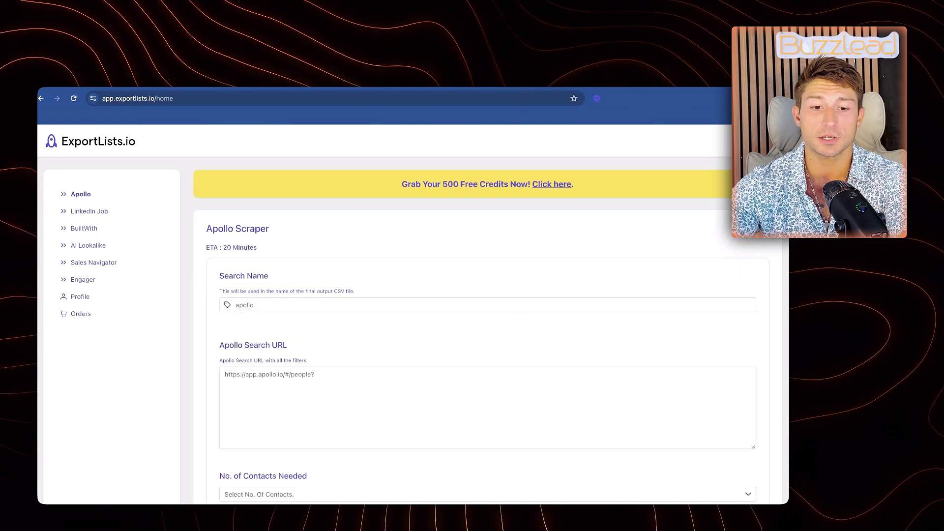
Step: In the ExportLists.io Apollo Scraper, enter the filtered Apollo search URL and name the search "Crunchbase SaaS contacts"
scroll(488, 345, "down", 1)
left_click(488, 378)
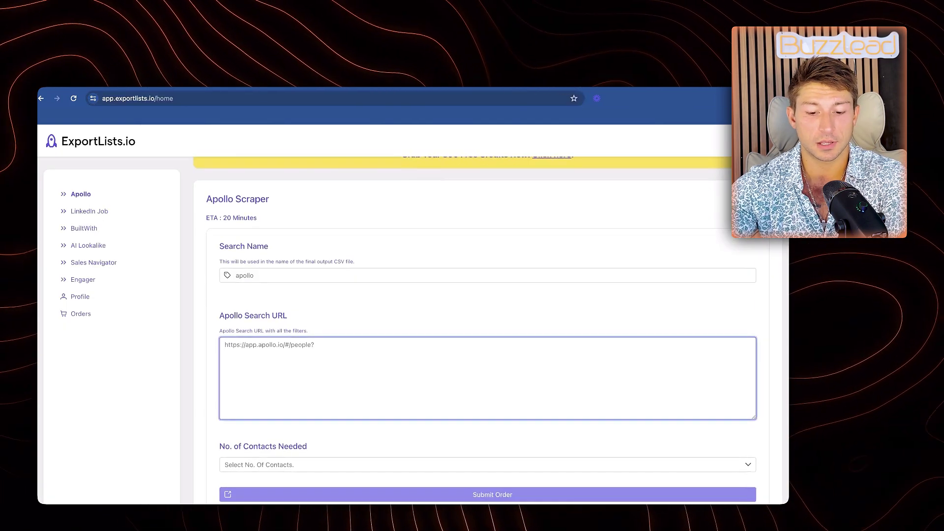
type("https://app.apollo.io/#/people?finderViewId=5b8050d050a3893c382e9360&page=1&qOrganizationSearchListId=666b31563ff0a7038b640947&organizationNumEmployeesRanges[]=1%2C10&organizationNumEmployeesRanges[]=11%2C20&organizationNumEmployeesRanges[]=21%2C50&organizationNumEmployeesRanges[]=51%2C100&organizationNumEmployeesRanges[]=101%2C200&organizationNumEmployeesRanges[]=201%2C500&personTitles[]=owner&personTitles[]=founder&personTitles[]=ceo&personTitles[]=head%20of%20sales&personTitles[]=vp%20of%20sales&personTitles[]=head%20of%20busienss%20development&personTitles[]=head%20of%20marketing&personTitles[]=president")
left_click(488, 275)
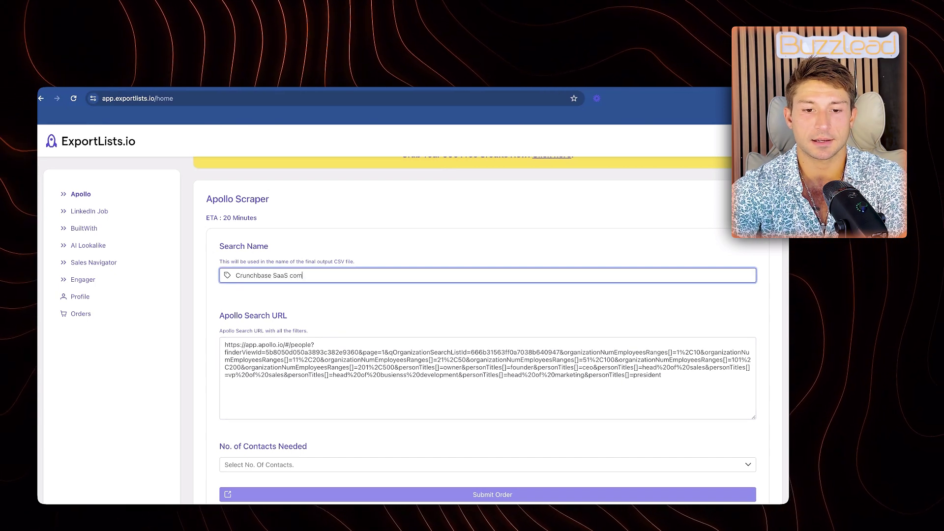
type("Crunchbase SaaS contacts")
Step: Set the number of contacts needed to 10,000 and submit the scraping order
scroll(474, 315, "down", 2)
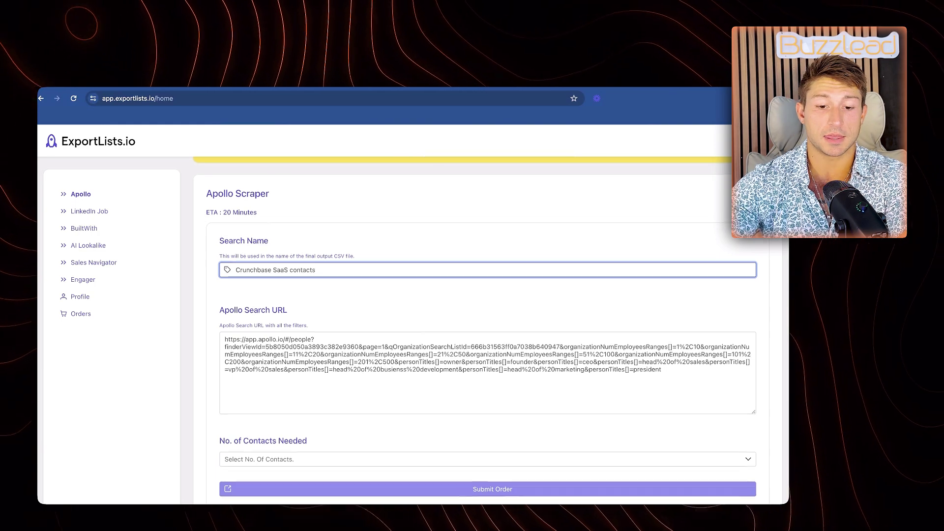
left_click(488, 427)
scroll(487, 383, "down", 1)
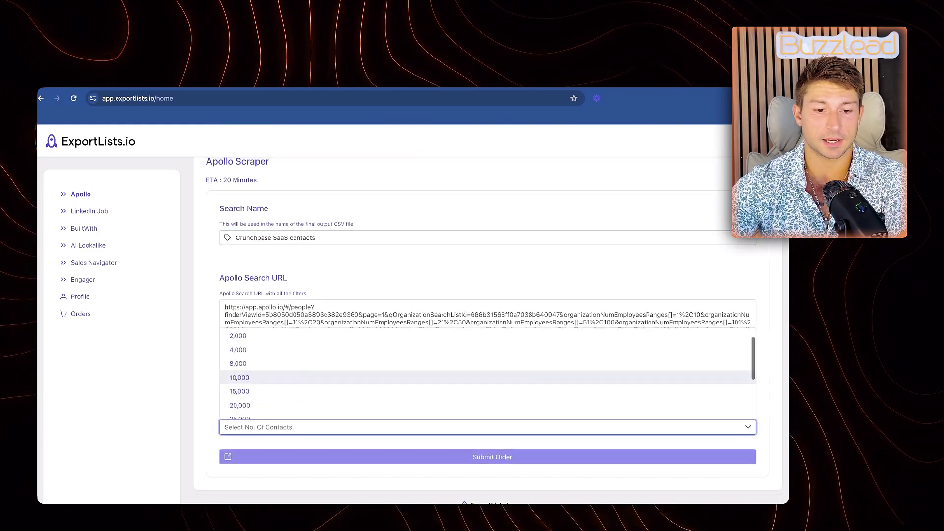
left_click(487, 378)
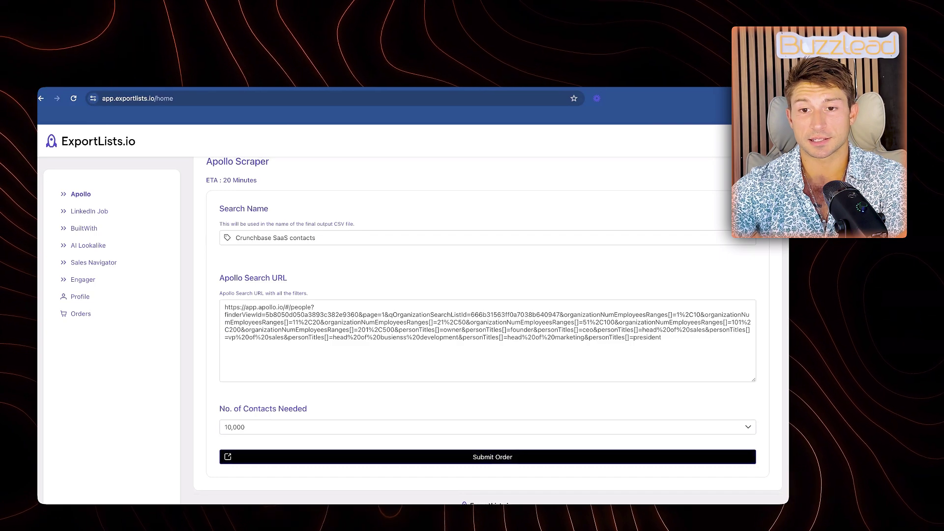
left_click(492, 457)
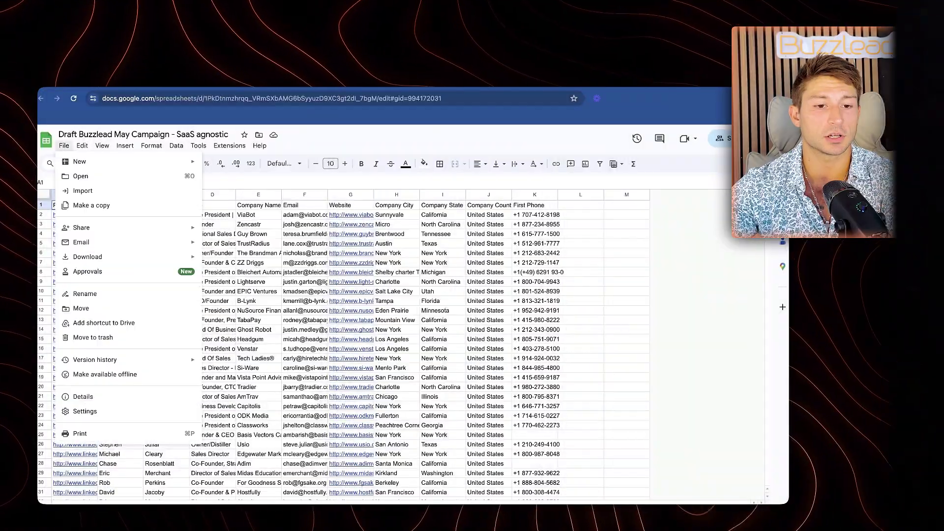
Step: Download the "Draft Buzzlead May Campaign - SaaS agnostic" sheet as a CSV file and check its email column
mouse_move(148, 257)
left_click(256, 319)
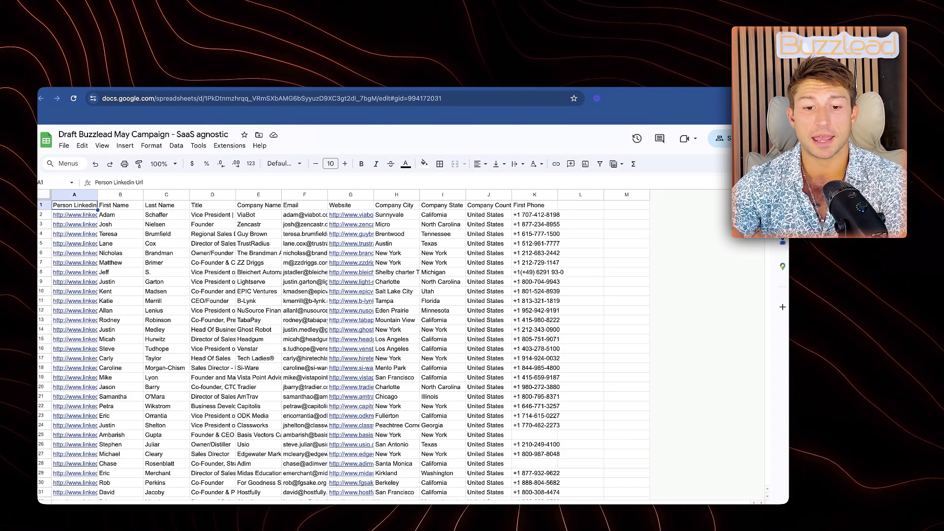
mouse_move(304, 330)
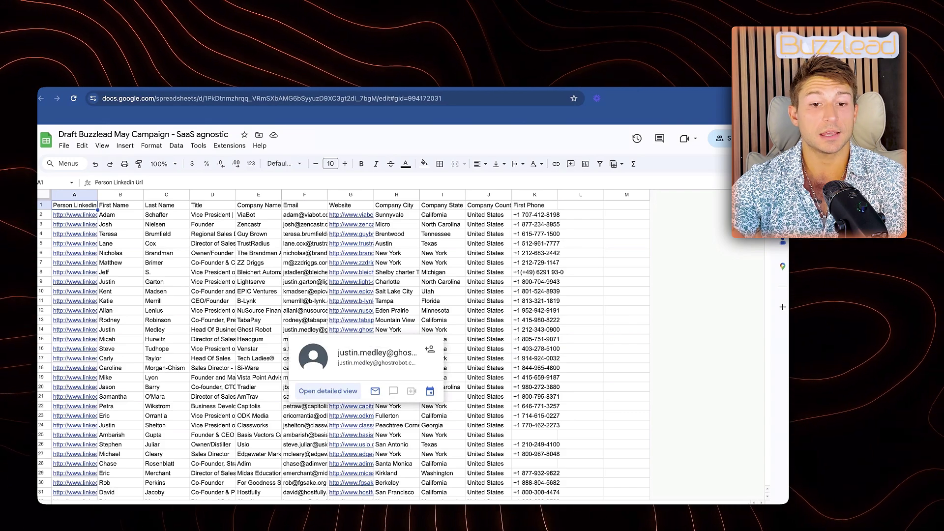
mouse_move(304, 244)
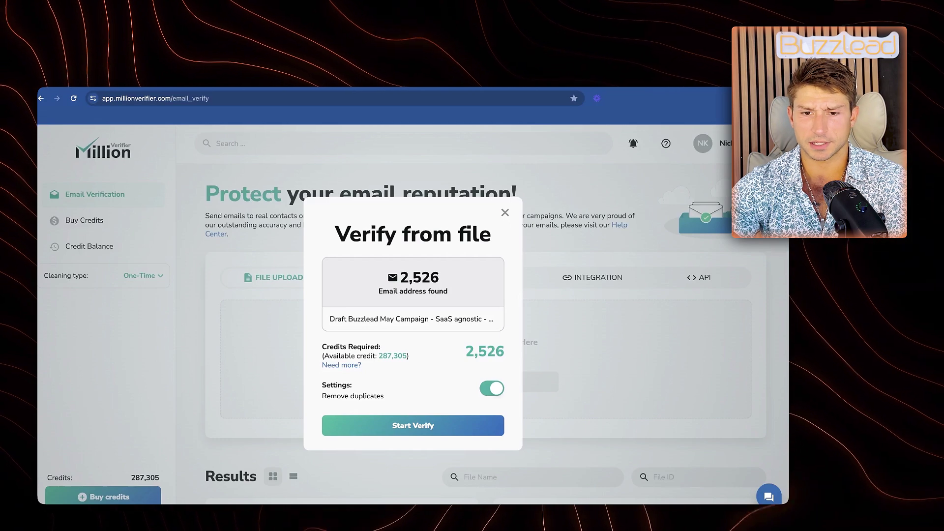
Step: In MillionVerifier, close the verification dialog without starting it and delete the uploaded "Draft Buzzlead May Campaign - SaaS agnostic" file from the results
left_click(505, 212)
scroll(505, 213, "down", 5)
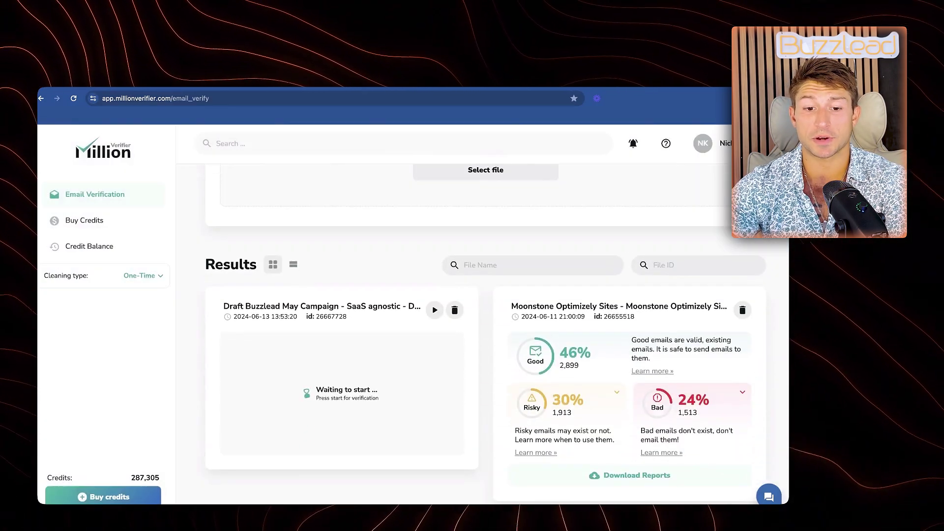
left_click(454, 270)
left_click(413, 372)
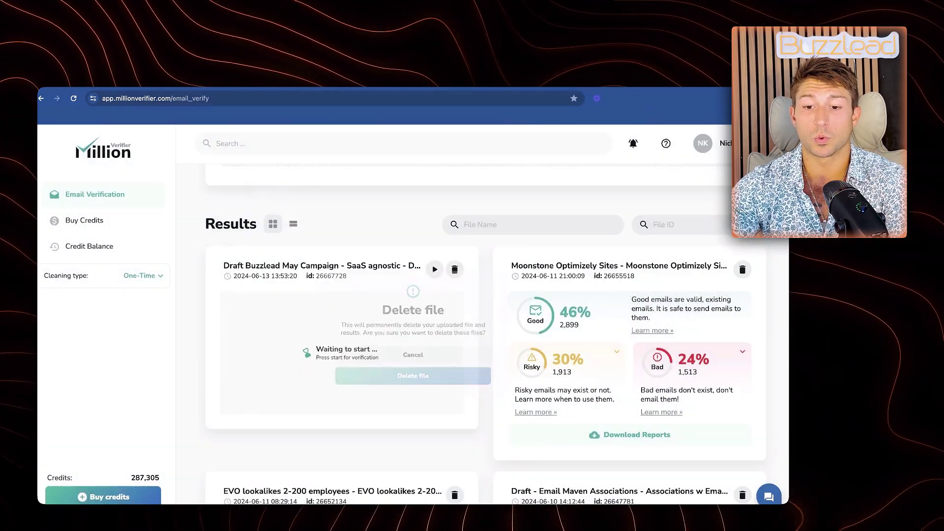
scroll(482, 334, "down", 1)
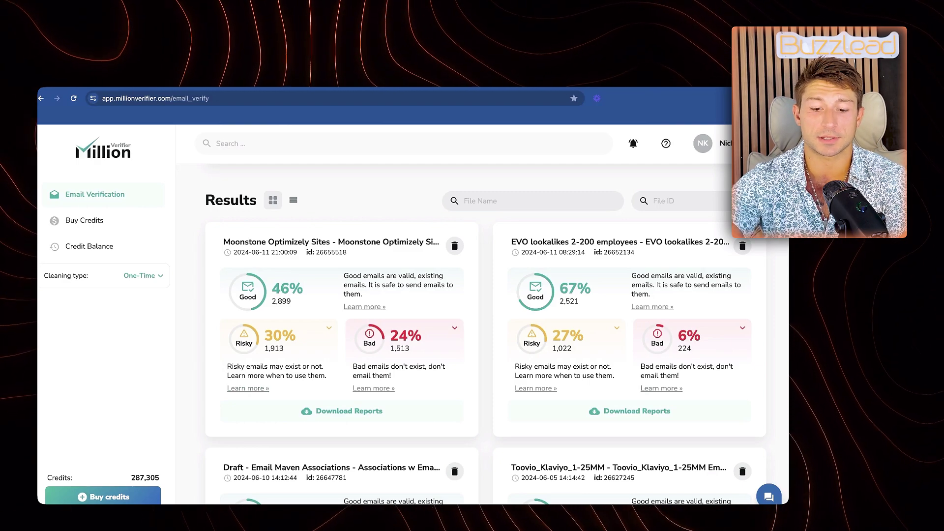
Step: Open a new browser tab and go to the entry found for "scru"
key("super+t")
type("scru")
key("Return")
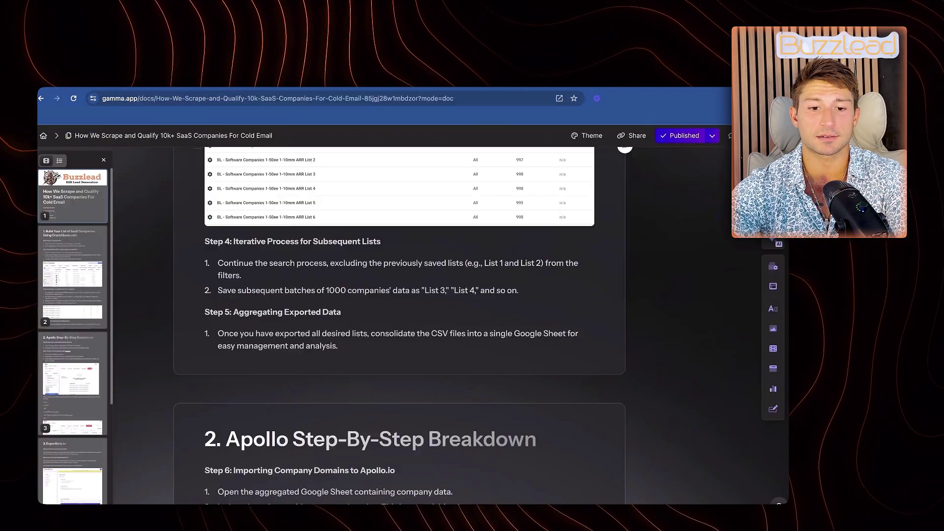
Step: Look through the Gamma guide "How We Scrape and Qualify 10k+ SaaS Companies For Cold Email" down to its Exportlists.io section
scroll(400, 315, "up", 15)
scroll(399, 315, "down", 5)
scroll(400, 324, "down", 20)
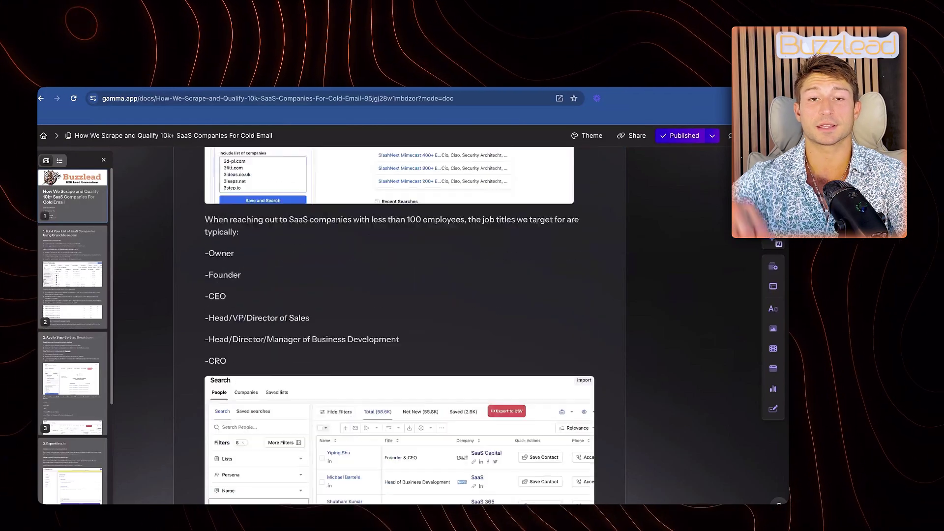
scroll(399, 324, "down", 2)
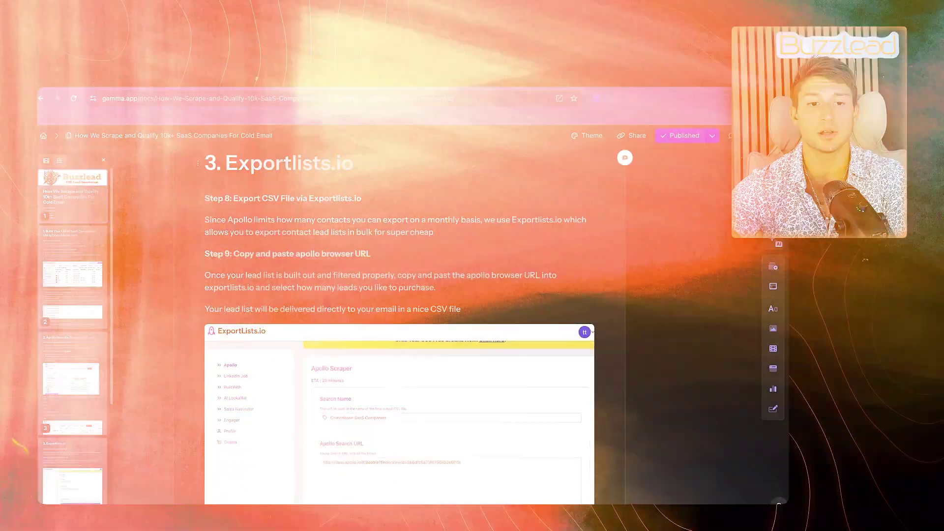